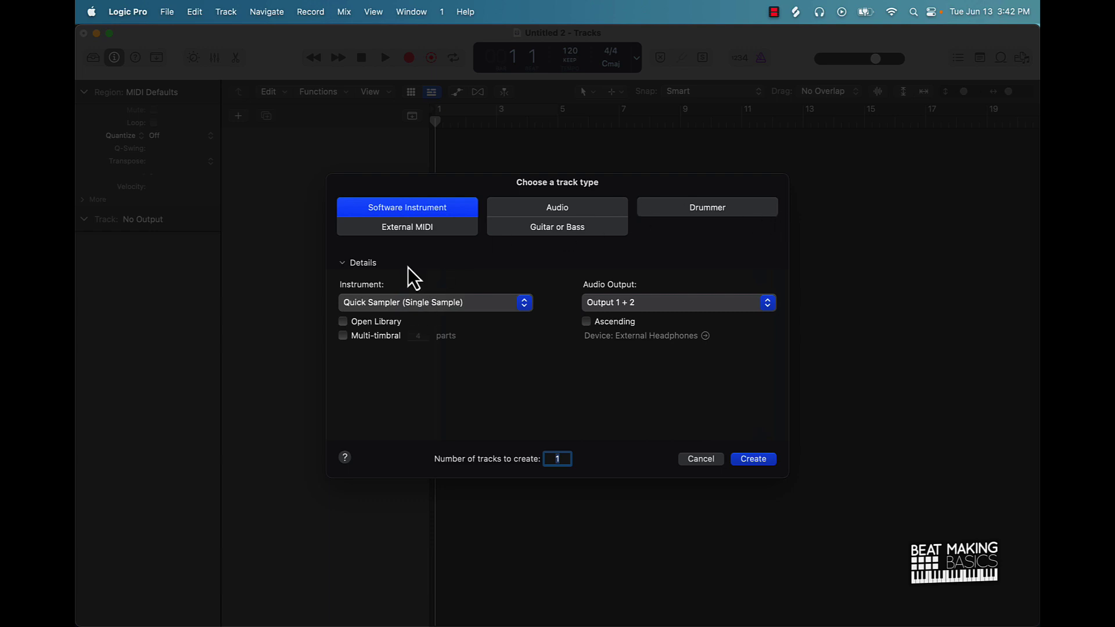
- Add a Software Instrument track with the Default Patch, Classic Electric Piano
click(382, 302)
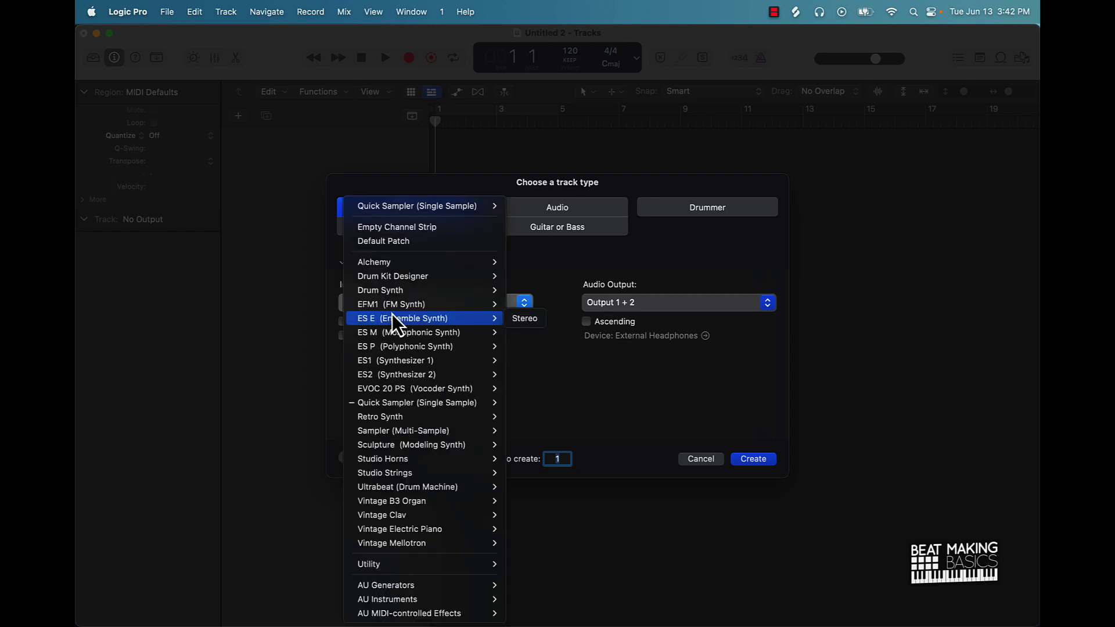
click(402, 241)
click(753, 459)
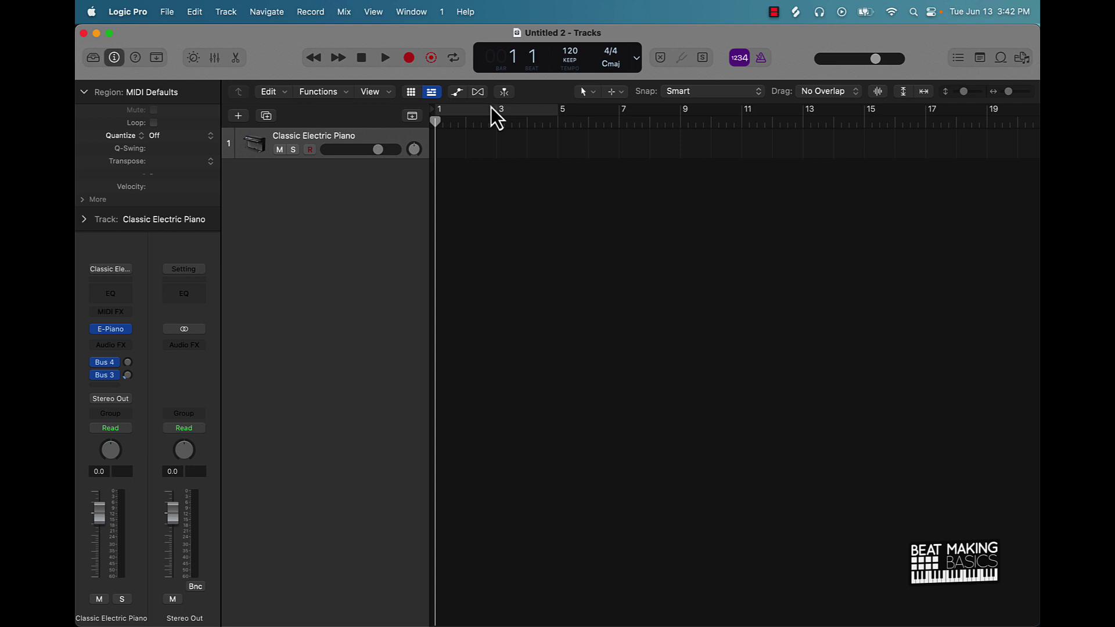
- Turn on Cycle and extend the loop range from bar 5 to bar 9
click(492, 107)
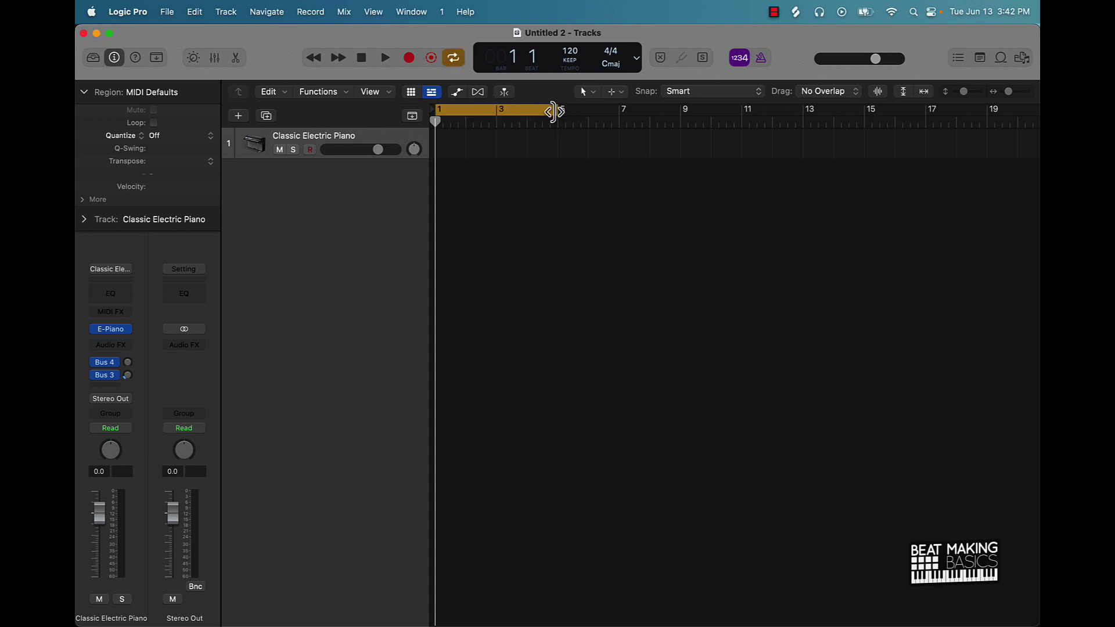
drag(554, 111, 671, 110)
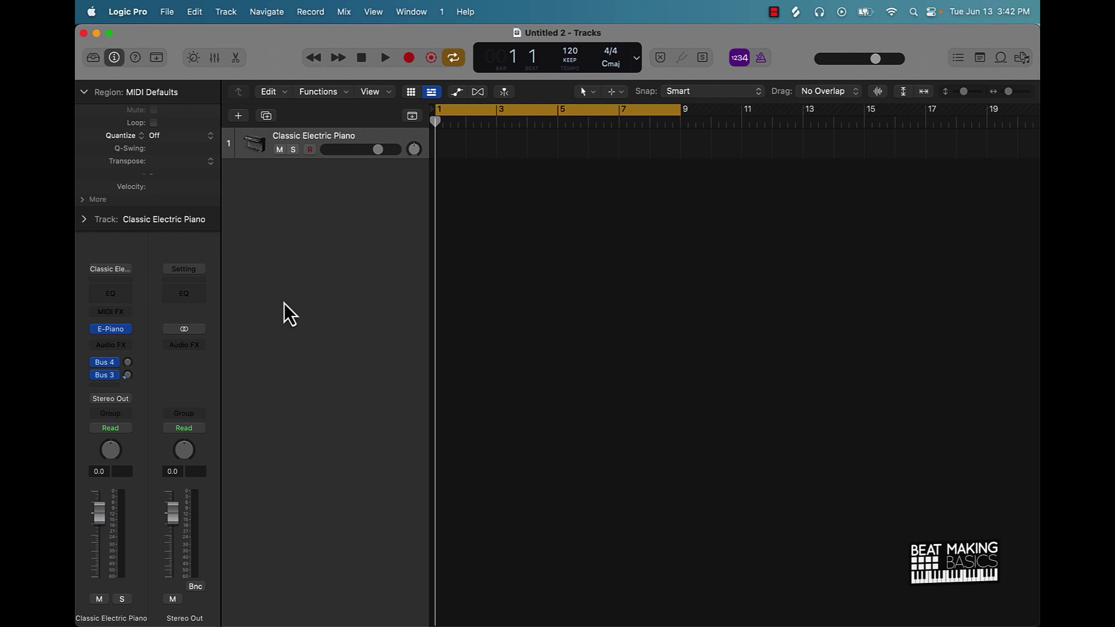
- Load the Synthesizer > Bell > Dreamy Music Box Bells patch from the Library
click(92, 58)
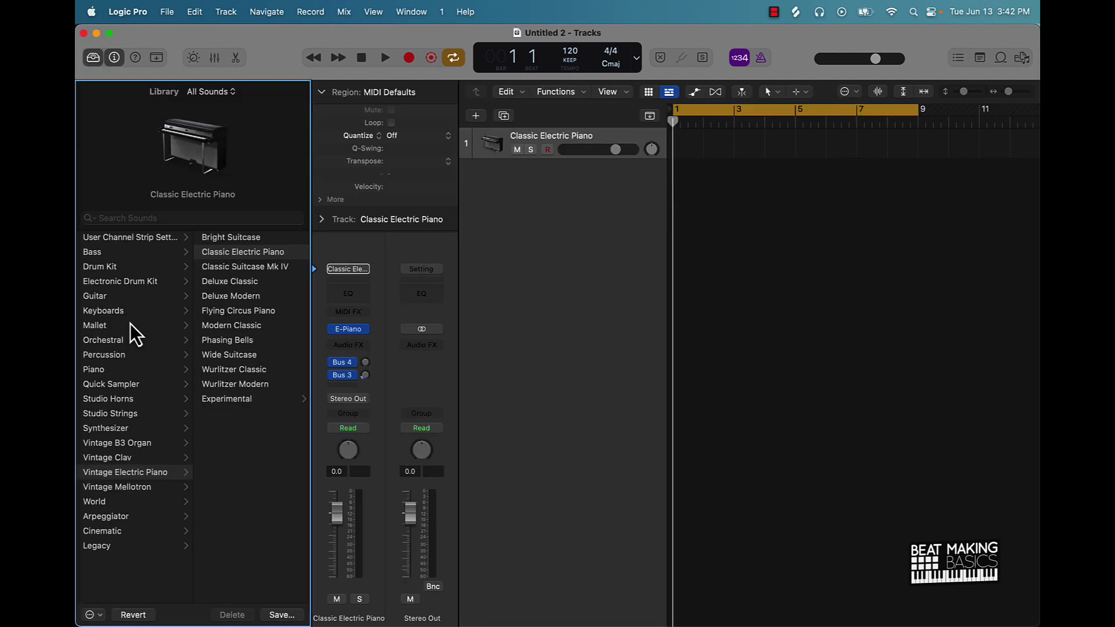
click(111, 355)
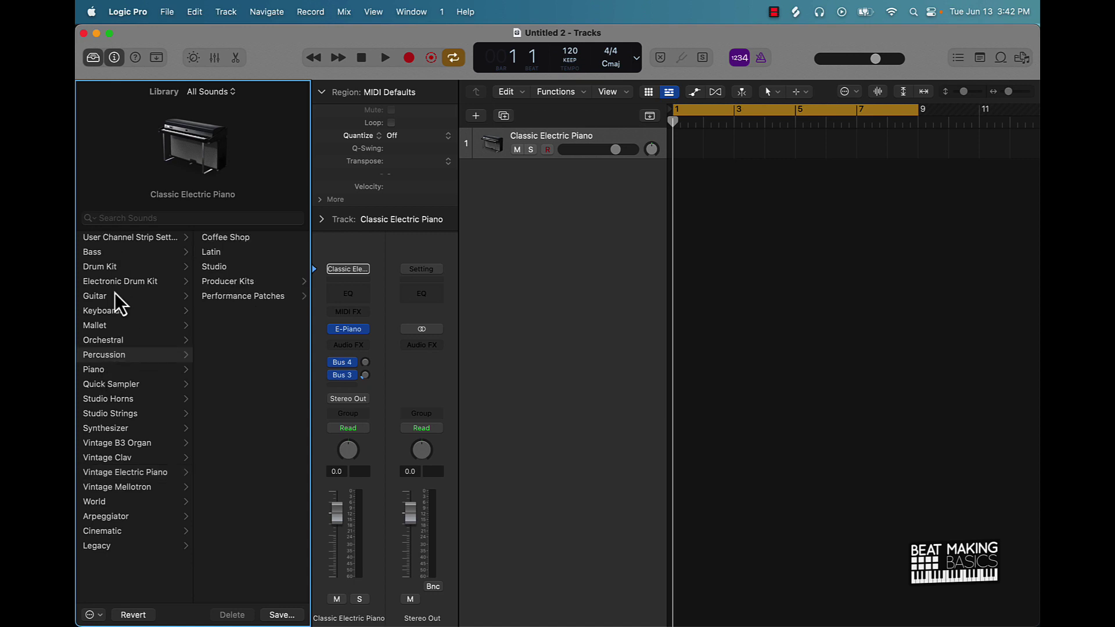
click(119, 427)
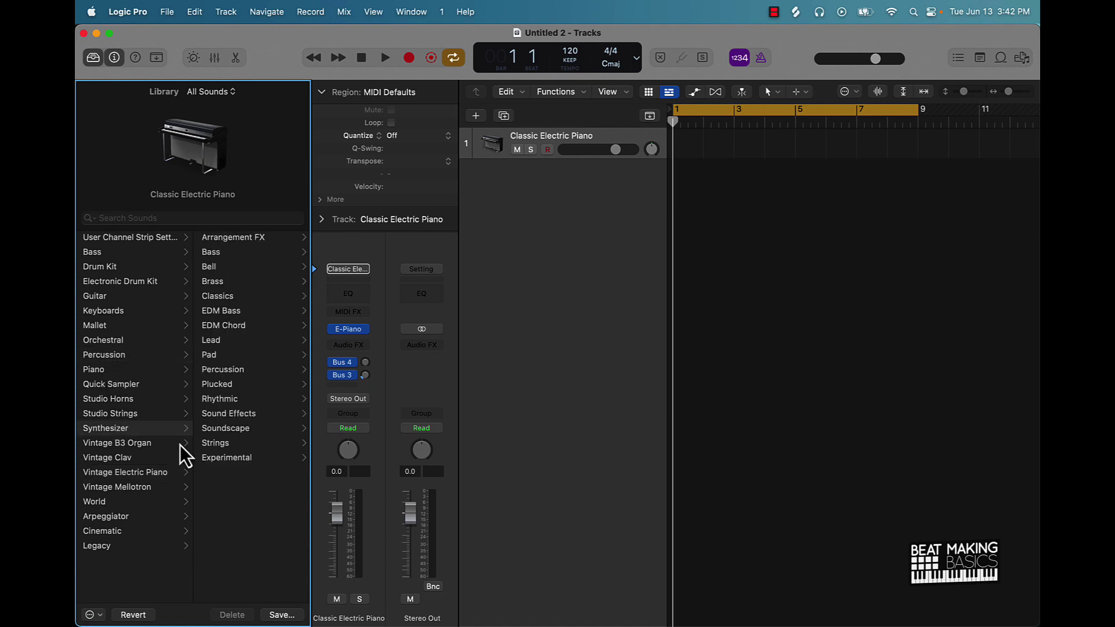
click(222, 267)
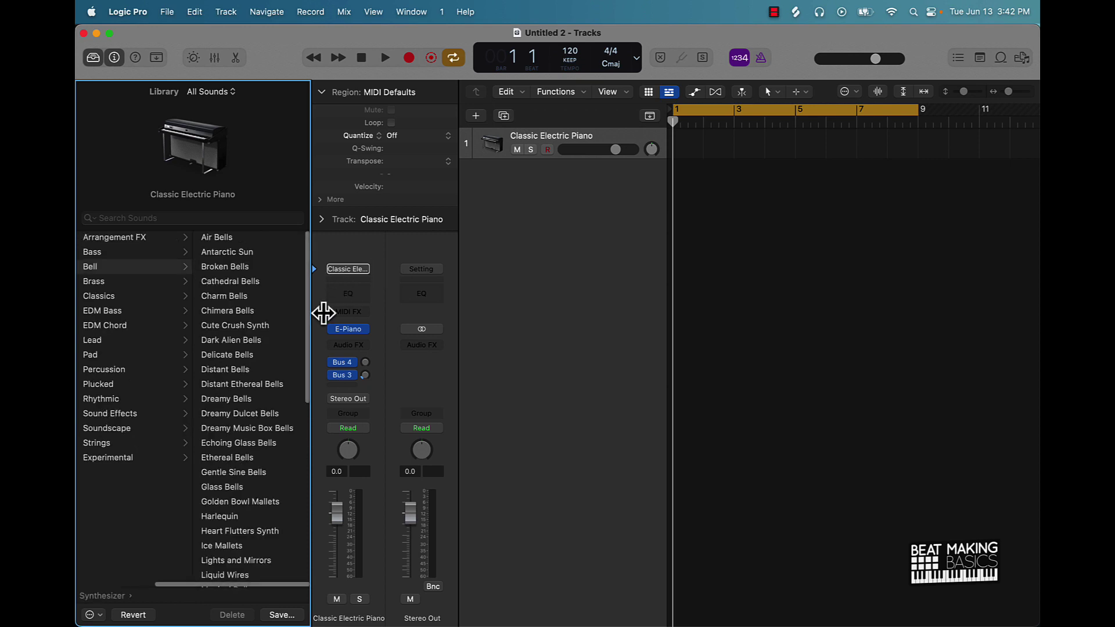
click(247, 428)
- Practise the bell melody an octave higher using Musical Typing (Cmd-K)
key(super+k)
key(k)
key(f)
key(x)
key(k)
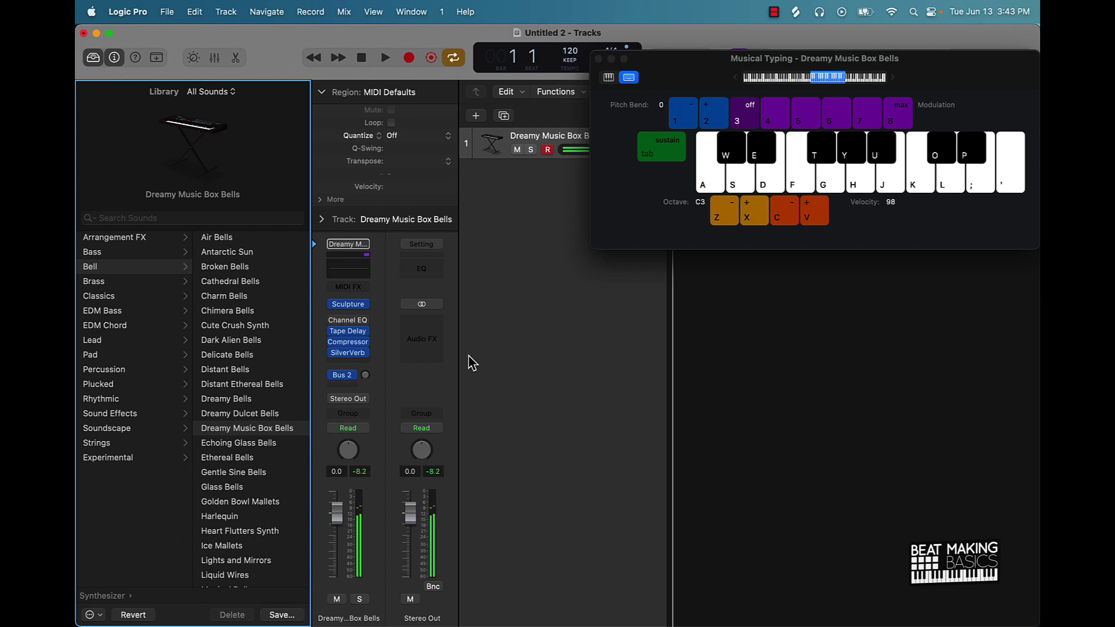
key(k)
key(t)
key(f)
key(k)
key(f)
key(d)
key(w)
key(f)
key(t)
key(k)
key(f)
key(w)
key(a)
key(f)
key(t)
key(k)
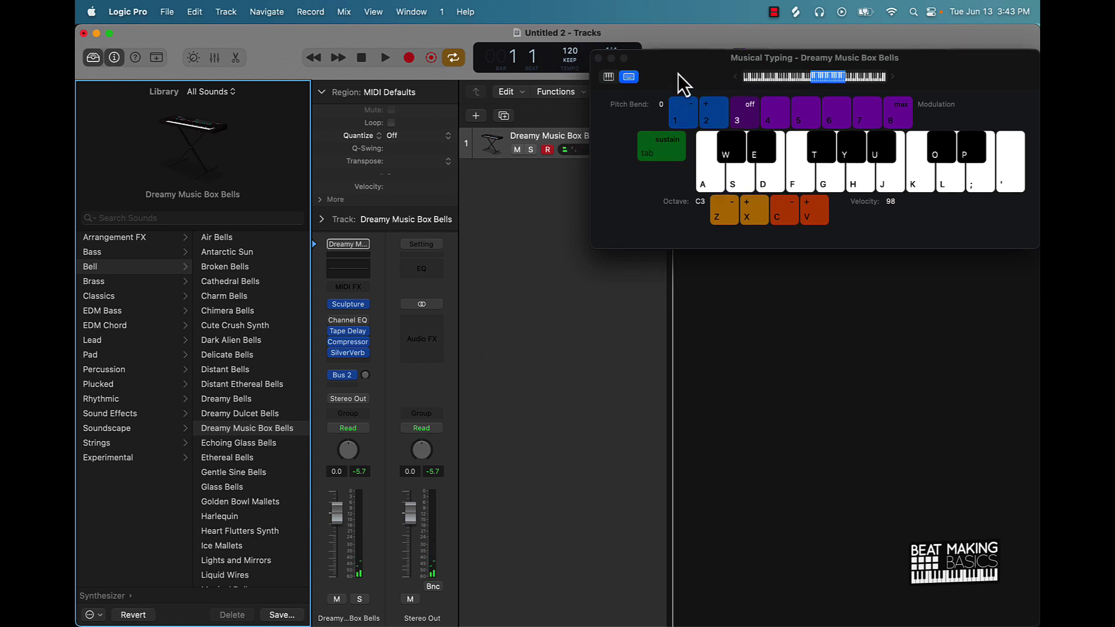
- Record the bell melody with Musical Typing after a count-in
drag(678, 74, 578, 286)
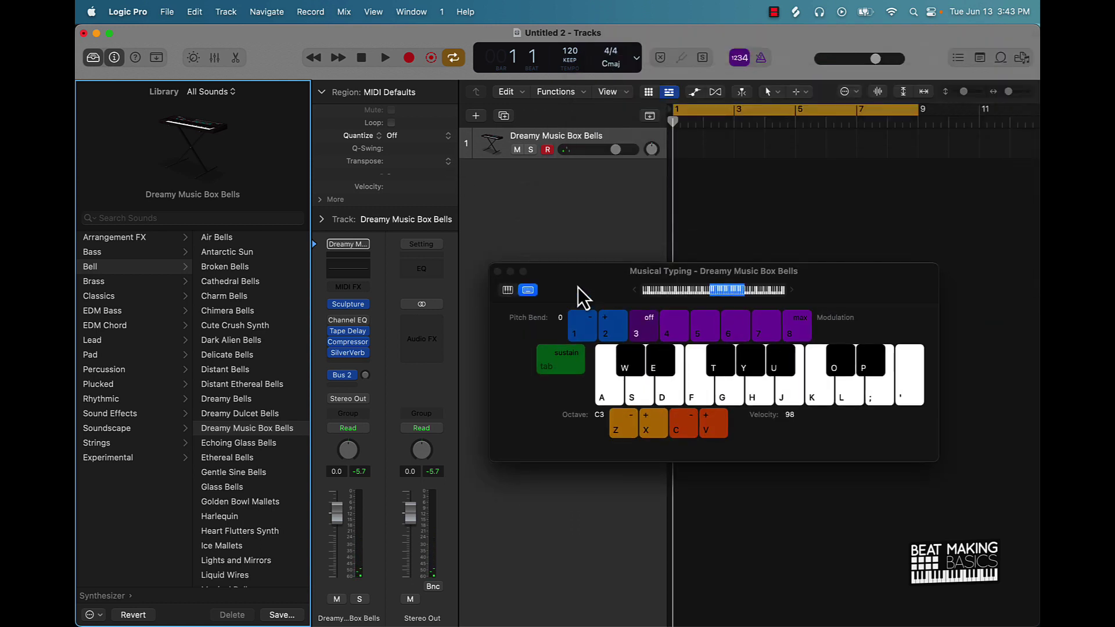
click(410, 58)
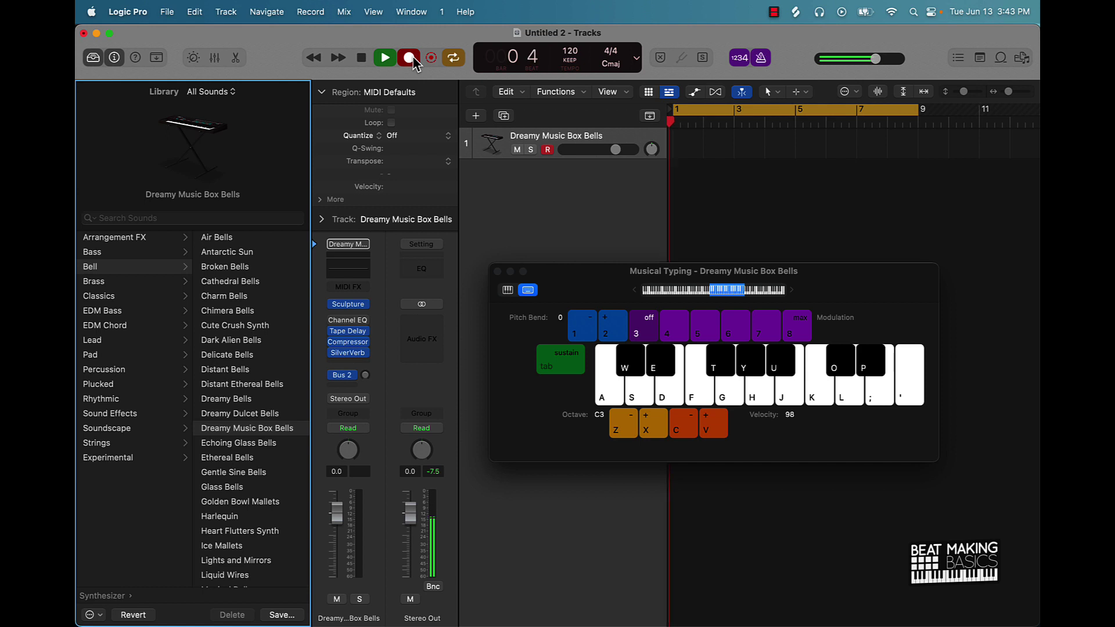
key(o)
key(k)
key(f)
key(w)
key(w)
key(a)
key(a)
key(a)
key(w)
key(g)
key(g)
key(y)
key(y)
key(o)
key(k)
key(space)
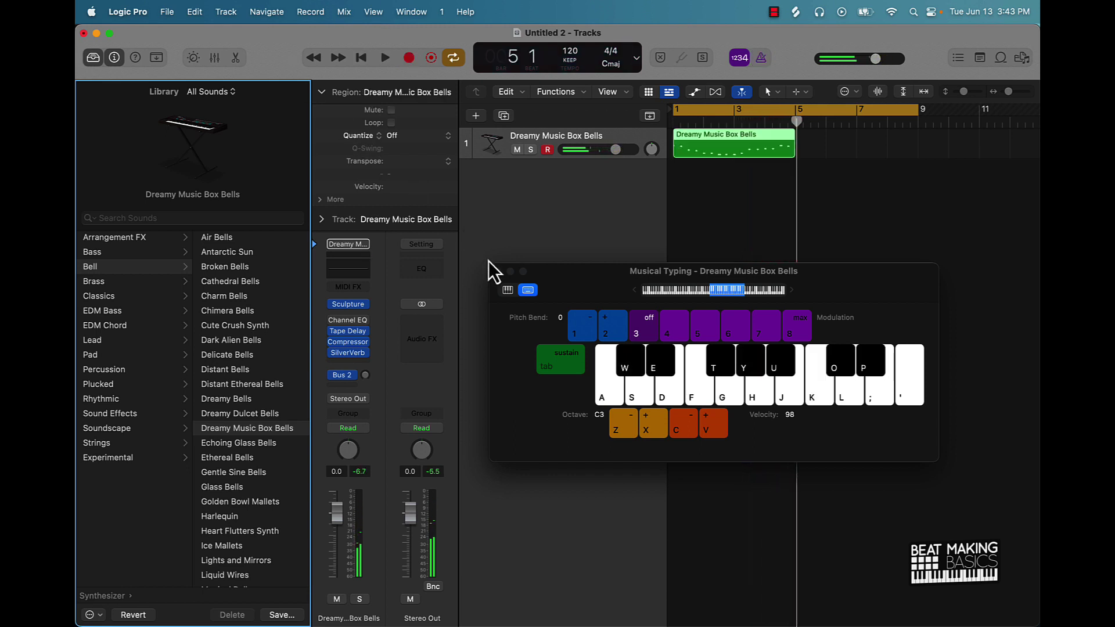
- Open the recorded region in the Piano Roll and select all 16 notes
click(496, 271)
click(697, 185)
click(736, 144)
double_click(736, 144)
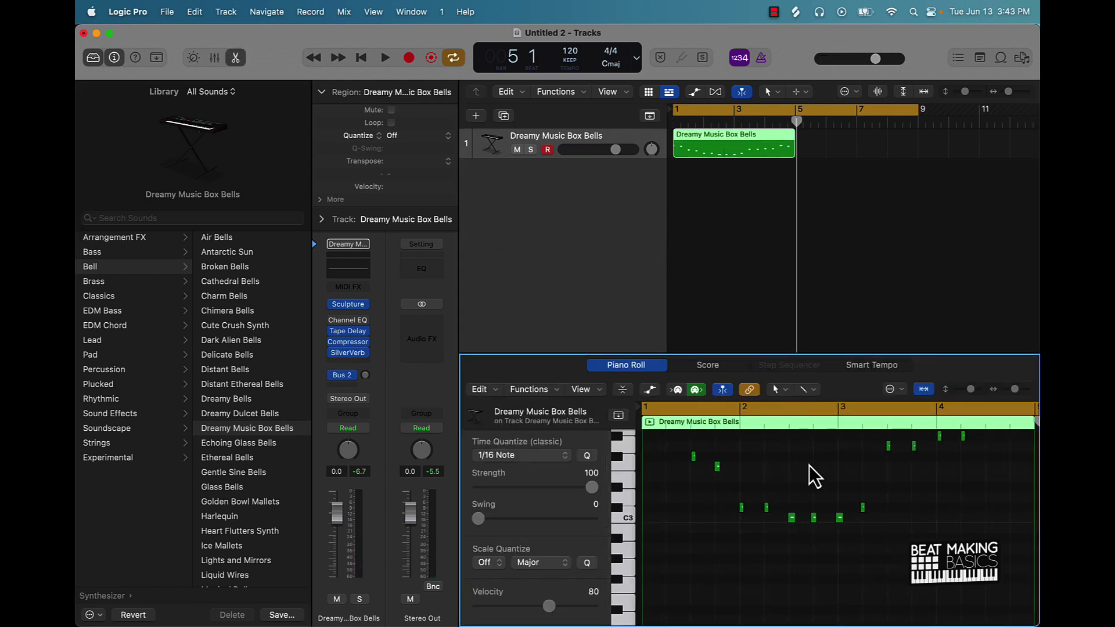
key(super+a)
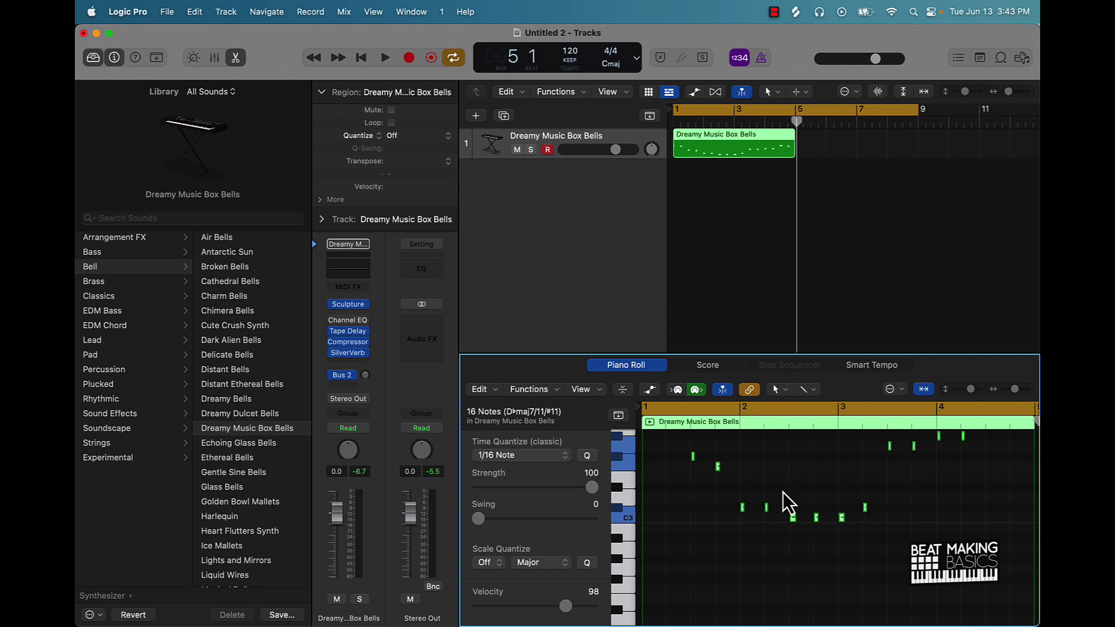
click(758, 237)
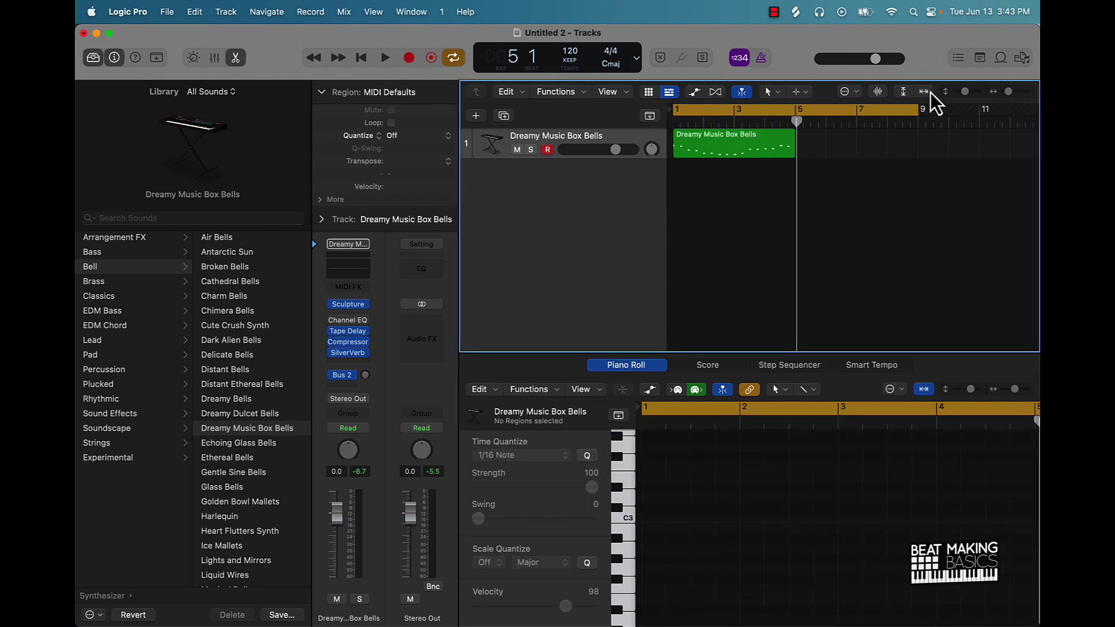
- Shorten the cycle to bars 1–5 and play the melody back
drag(921, 109, 794, 181)
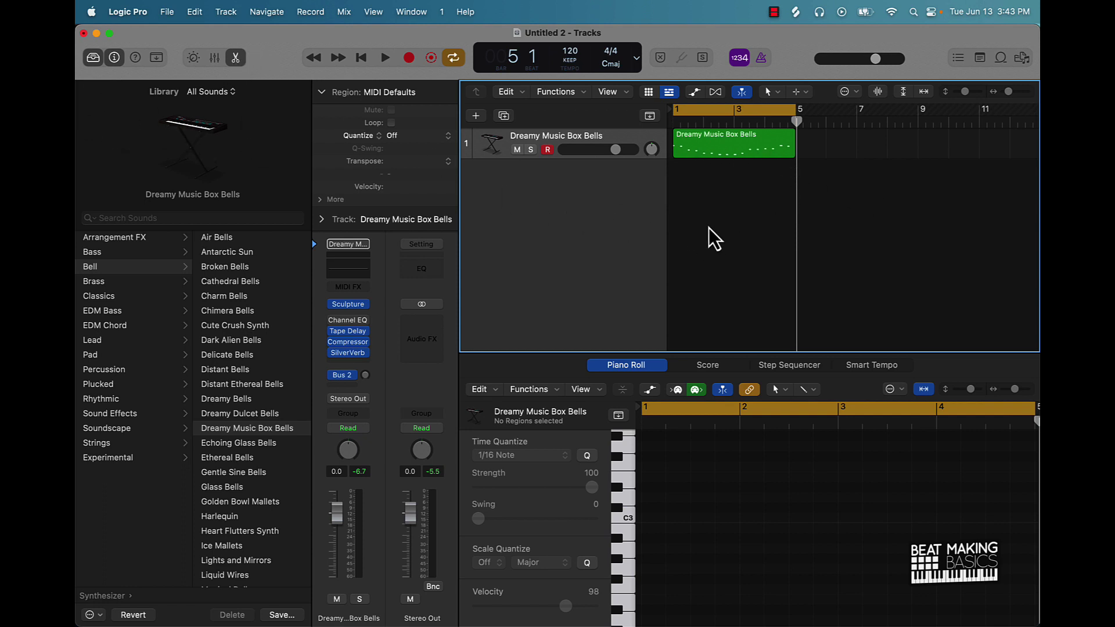
key(space)
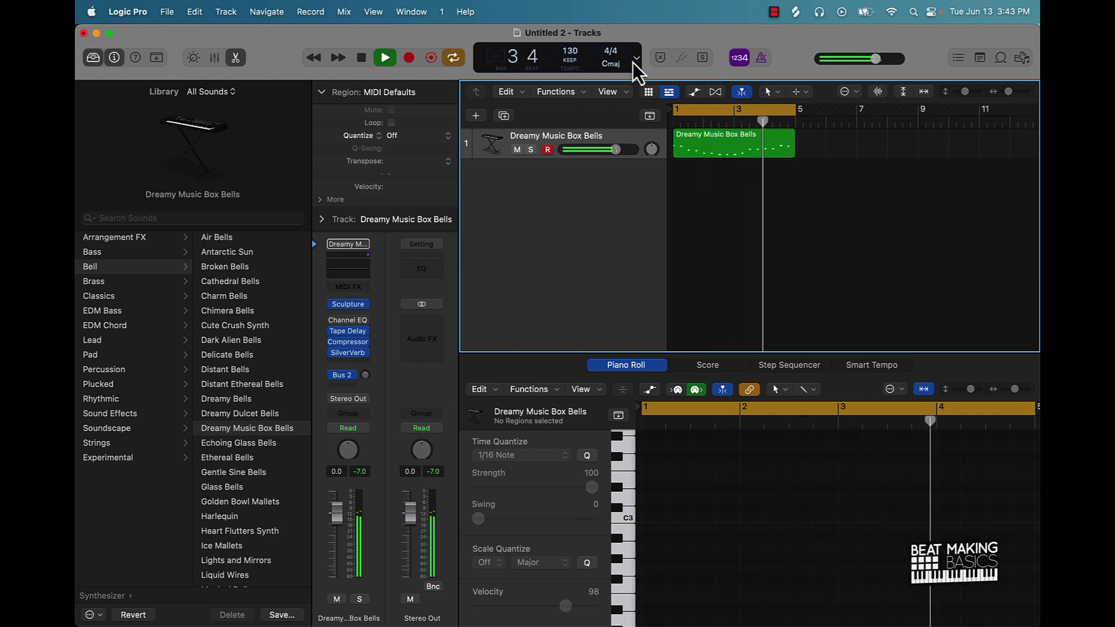
key(space)
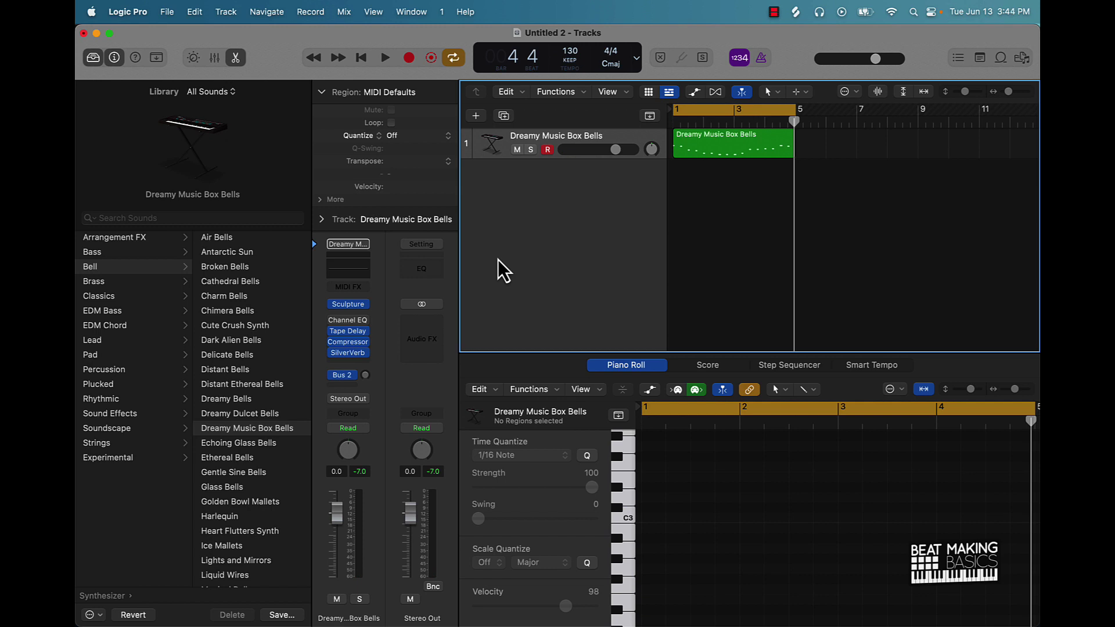
- Duplicate the bells track and copy the melody region onto track 2
click(474, 117)
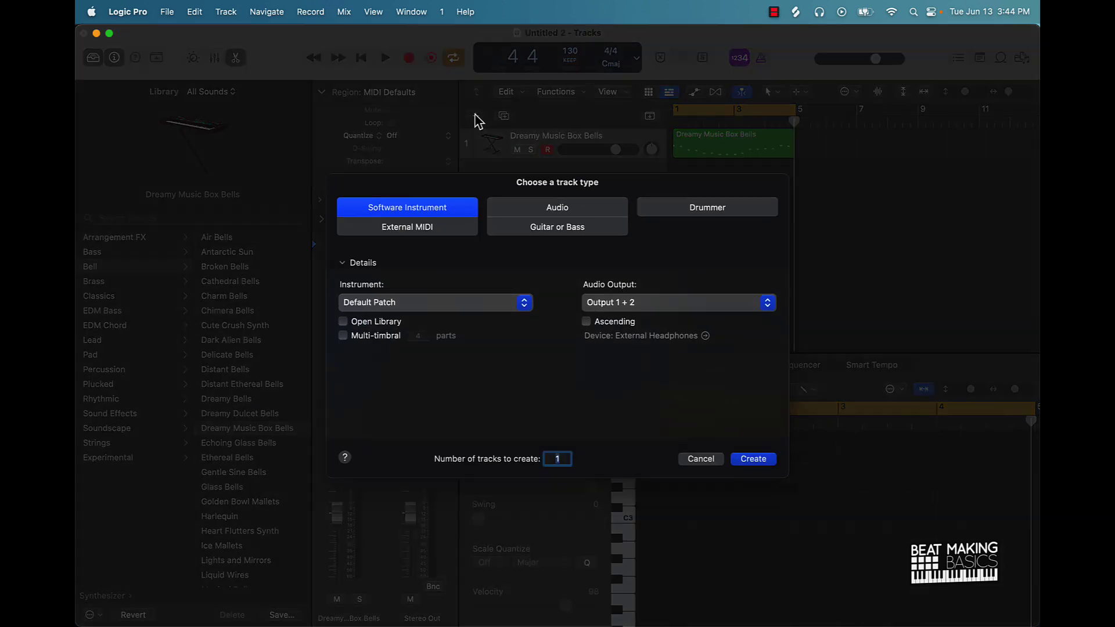
click(701, 460)
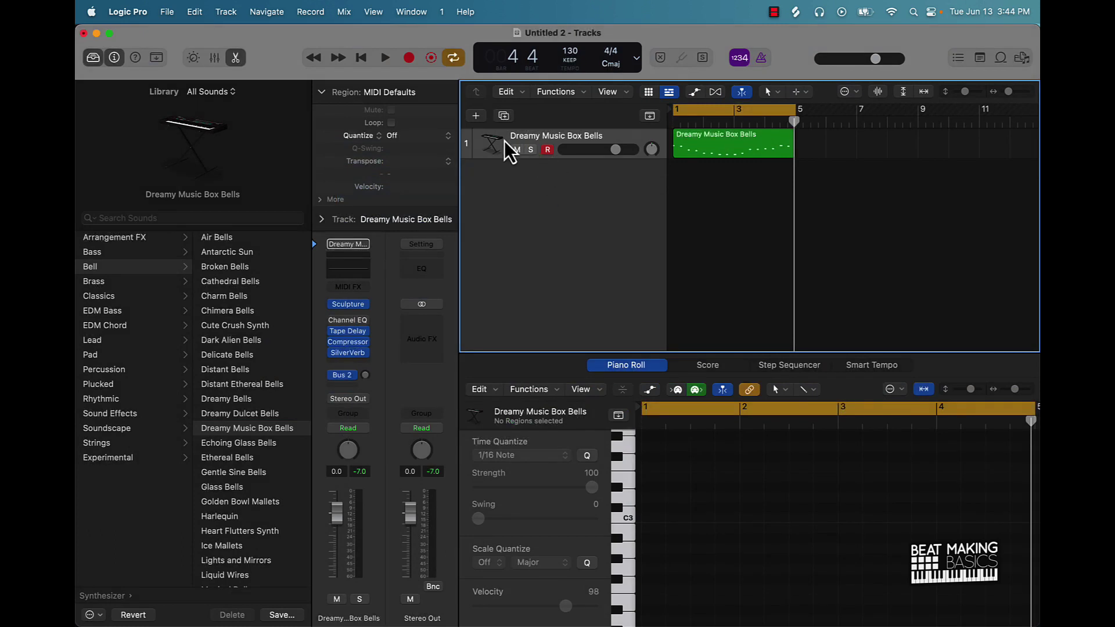
click(501, 142)
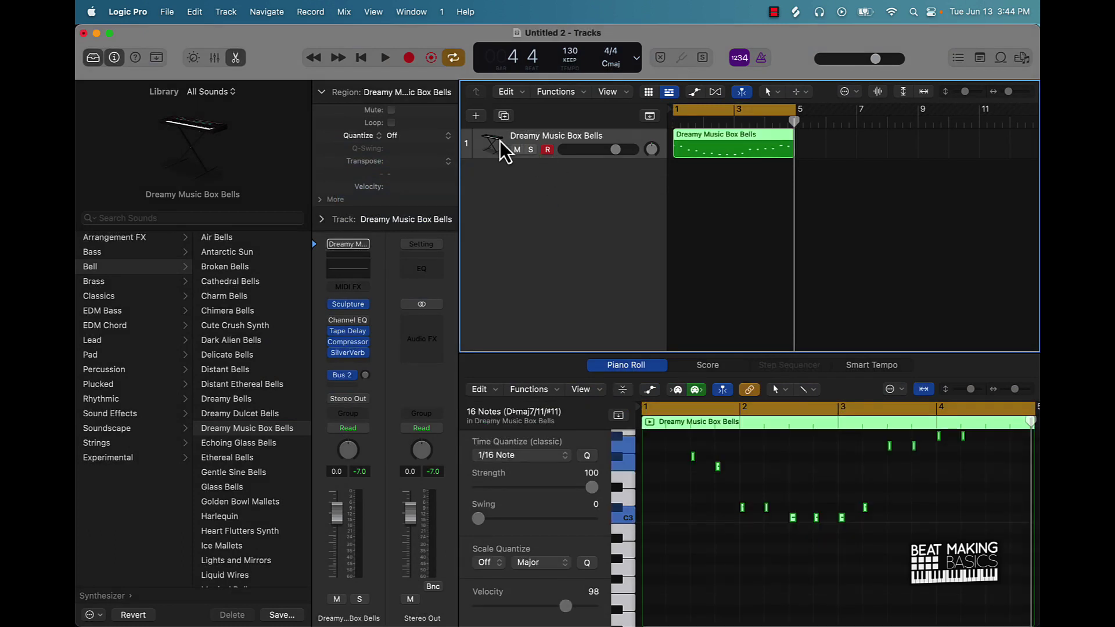
key(super+d)
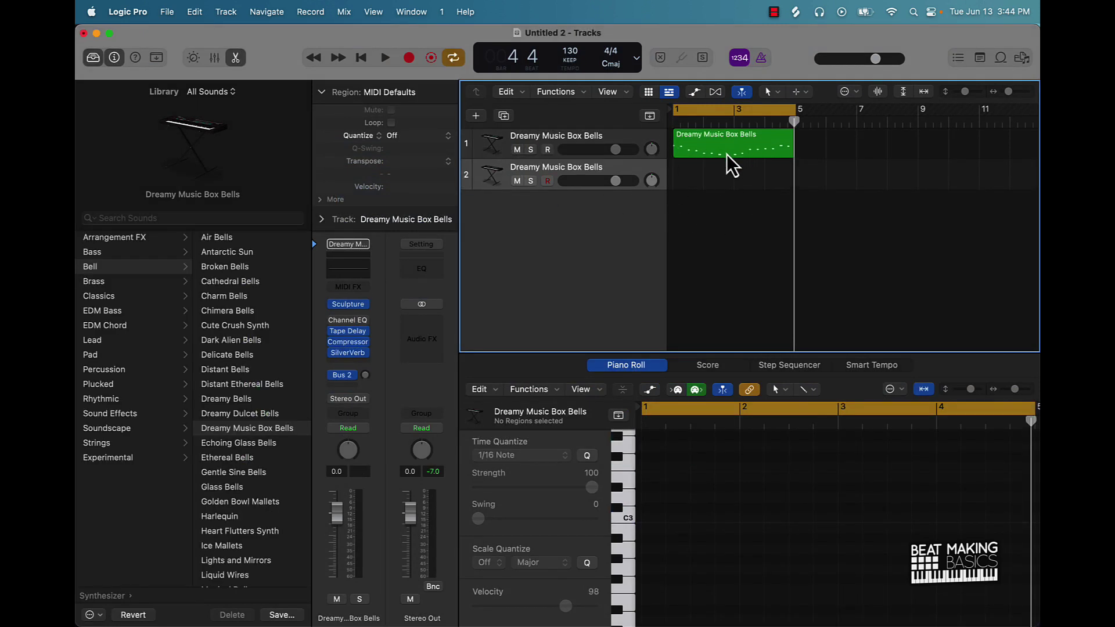
drag(730, 162, 732, 183)
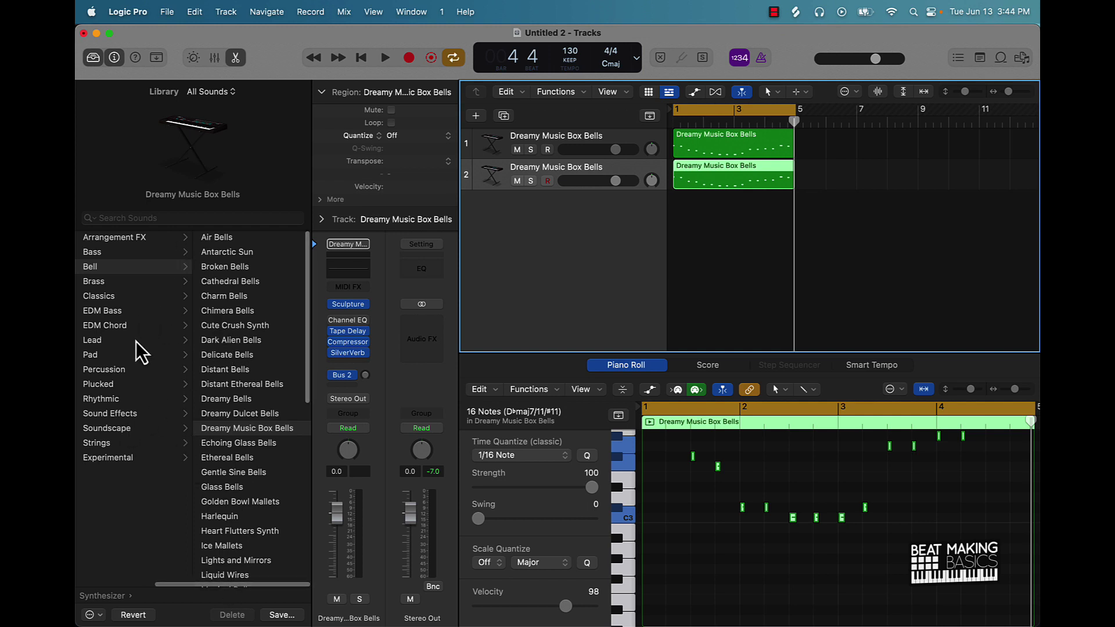
- Give track 2 the Anthemic Lead sound after briefly trying Anthemic Sync Lead
click(105, 342)
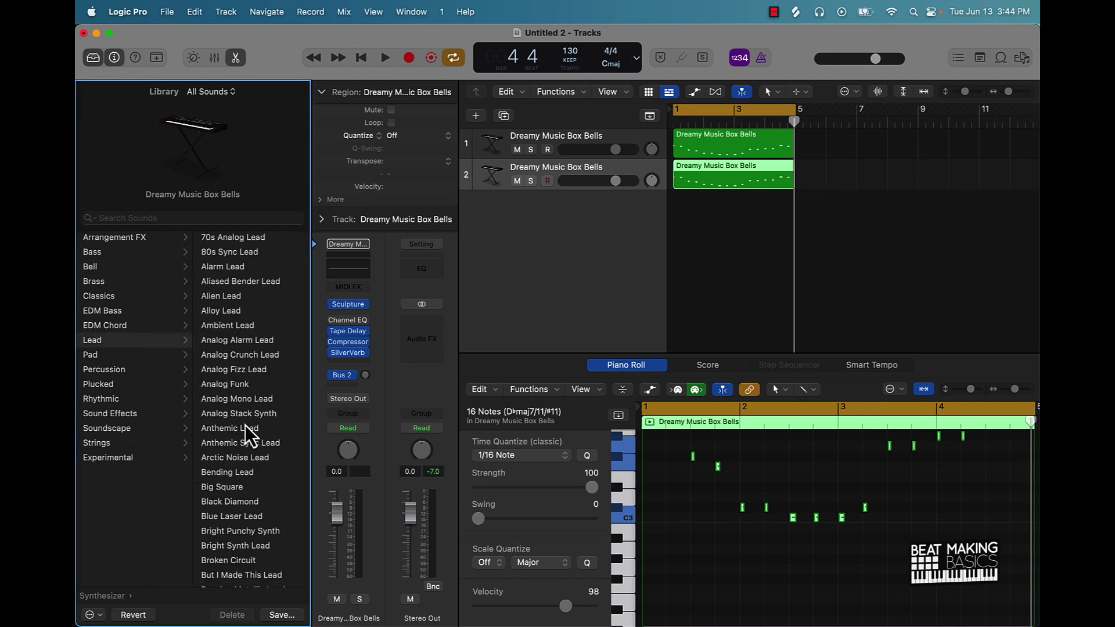
click(229, 428)
key(space)
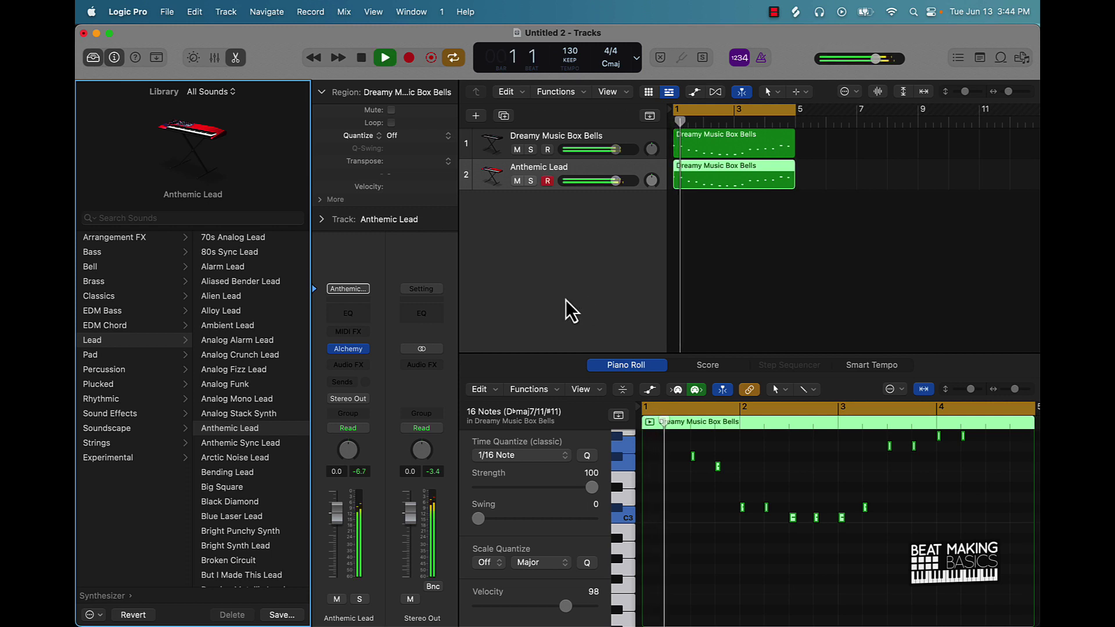
click(240, 444)
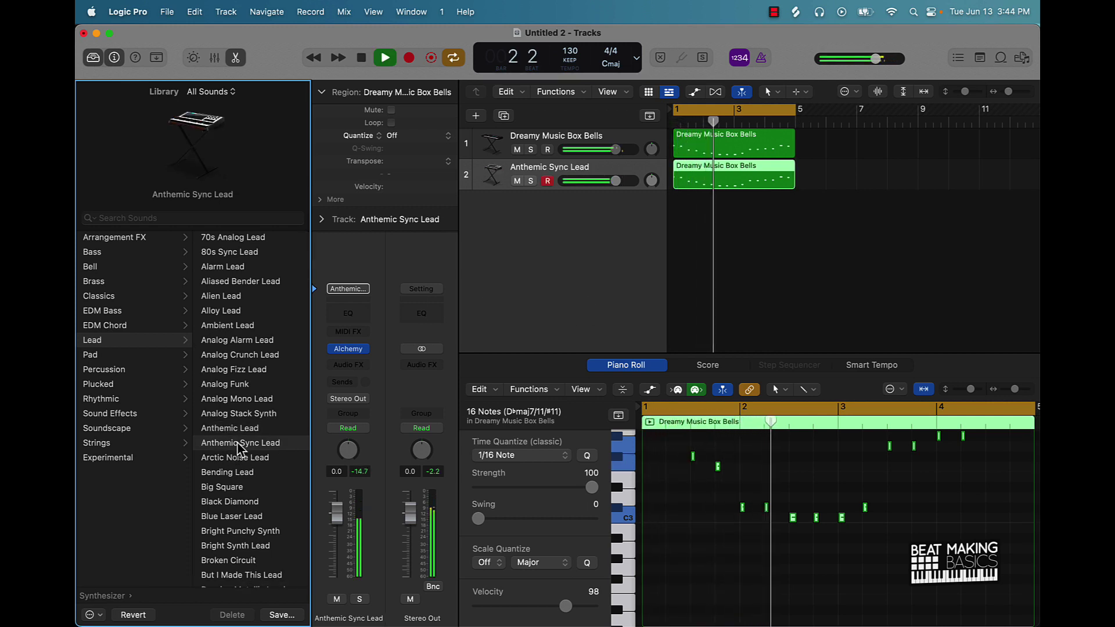
click(246, 432)
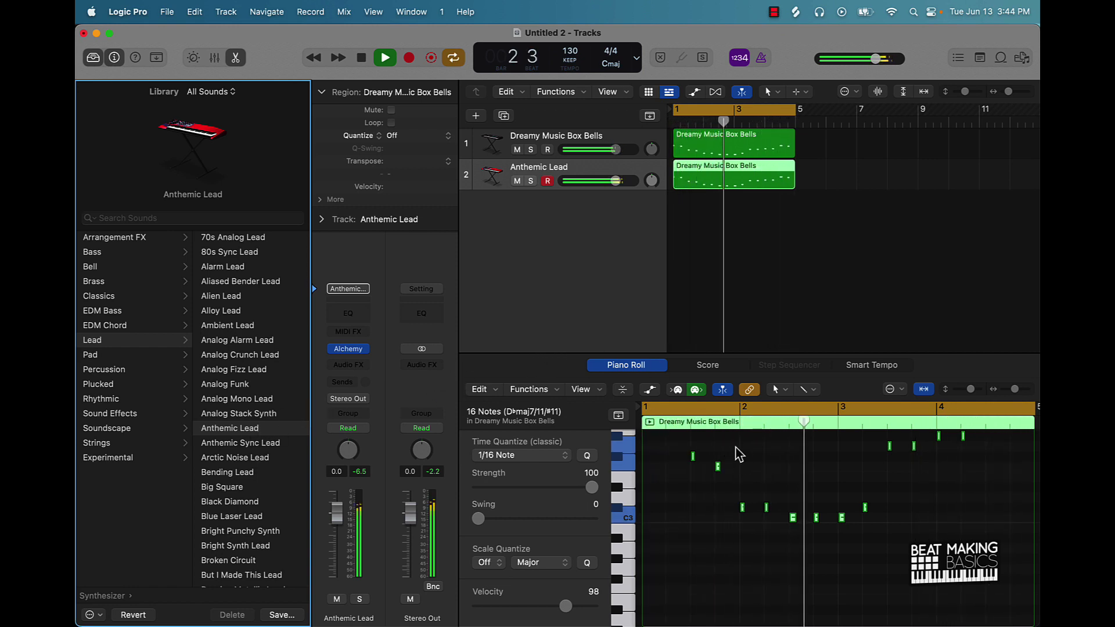
key(space)
scroll(725, 473, up, 5)
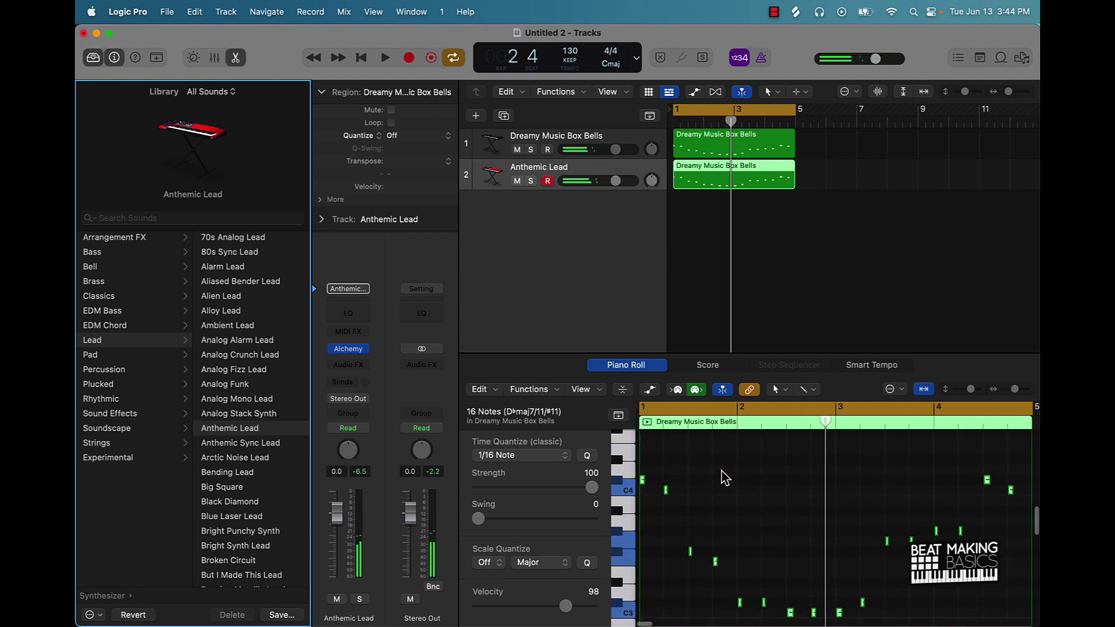
scroll(722, 476, up, 1)
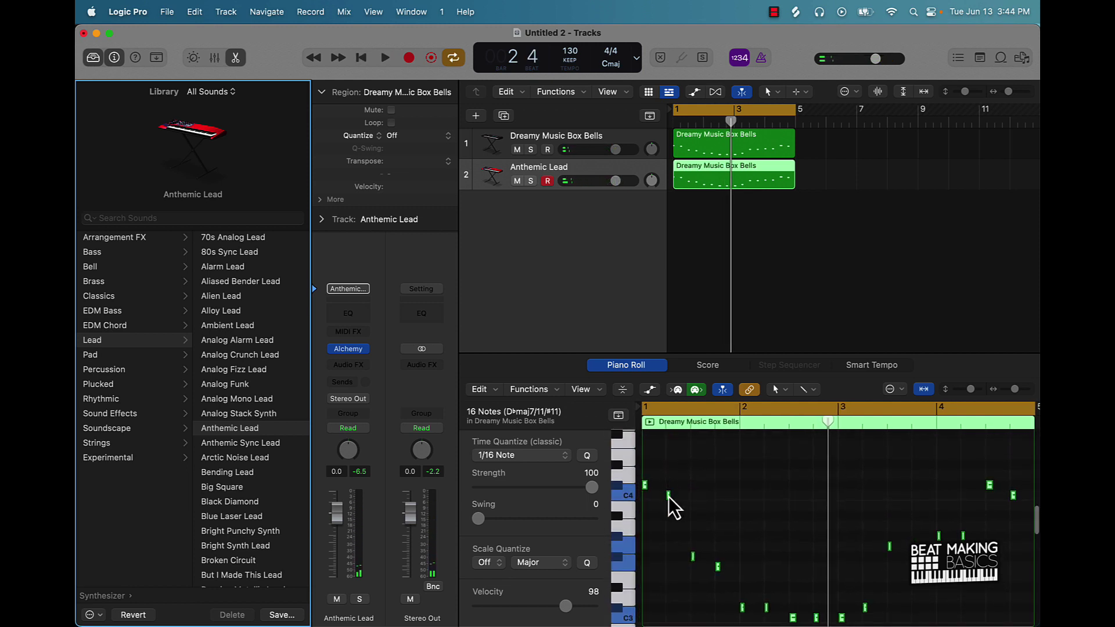
- Force the notes legato and replace track 1's region with the legato copy
right_click(669, 505)
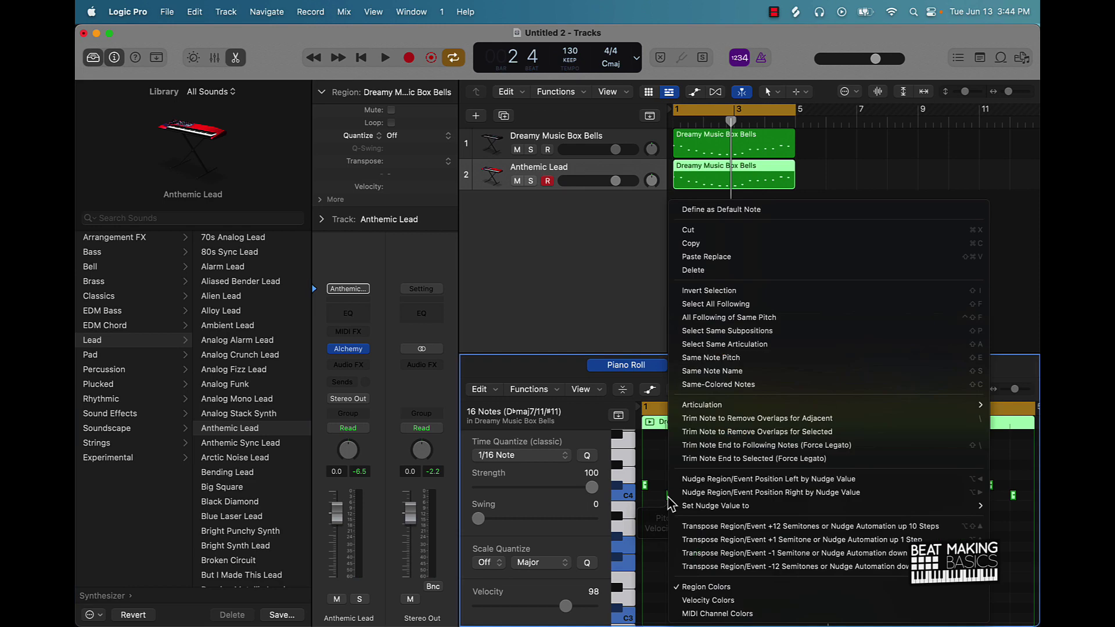
click(793, 461)
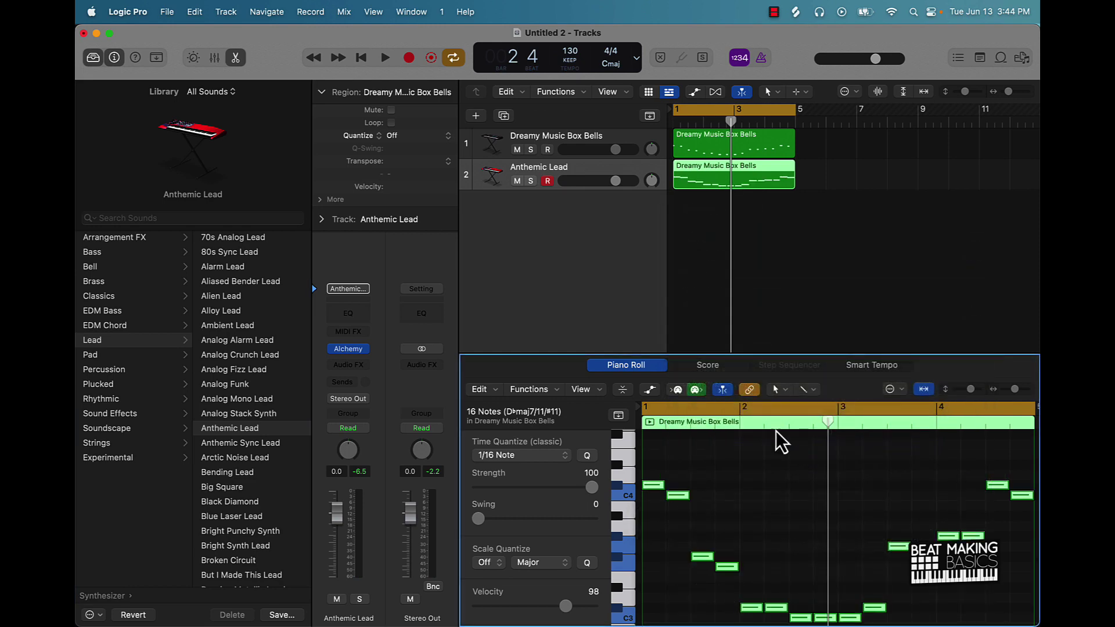
click(740, 153)
key(Delete)
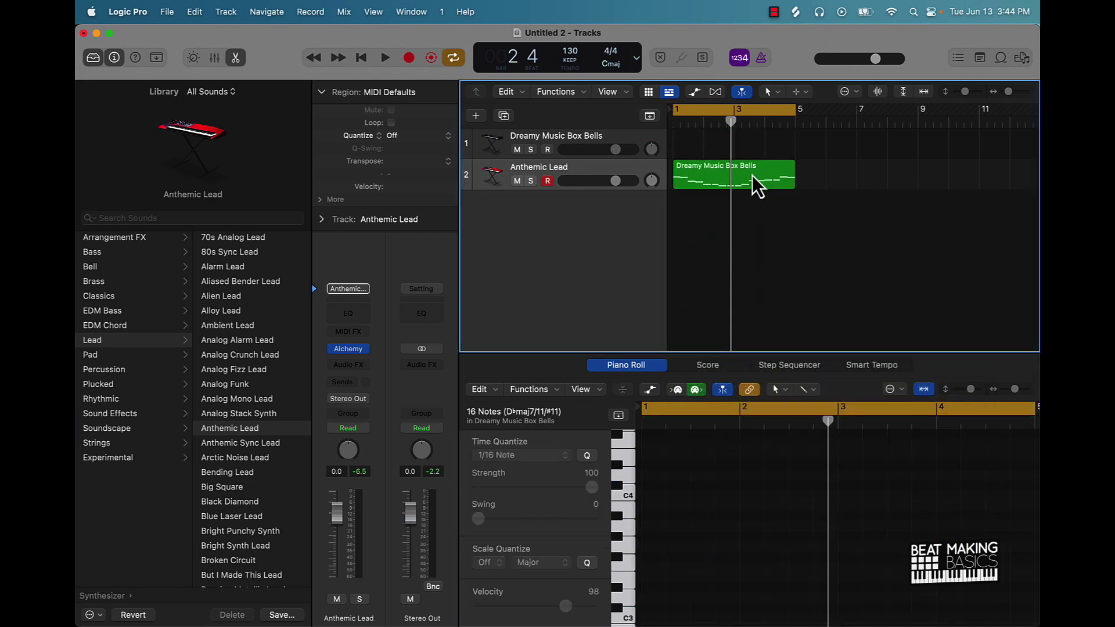
drag(755, 183, 755, 148)
key(Return)
- Play both layers and lower the Anthemic Lead volume to -3.1 dB
key(space)
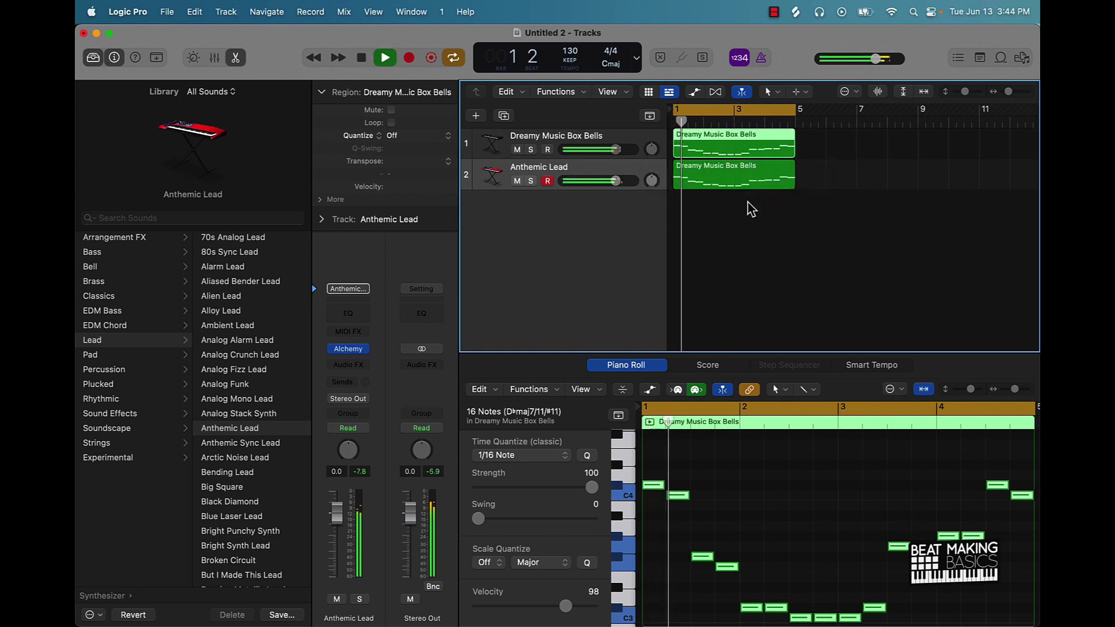
drag(616, 180, 605, 187)
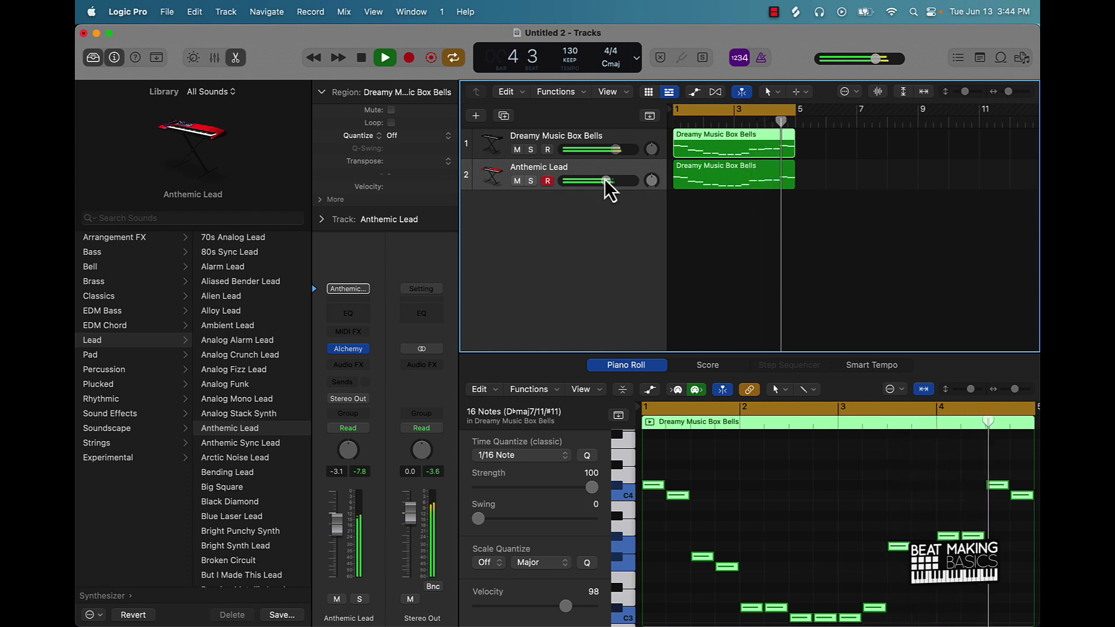
key(space)
click(692, 249)
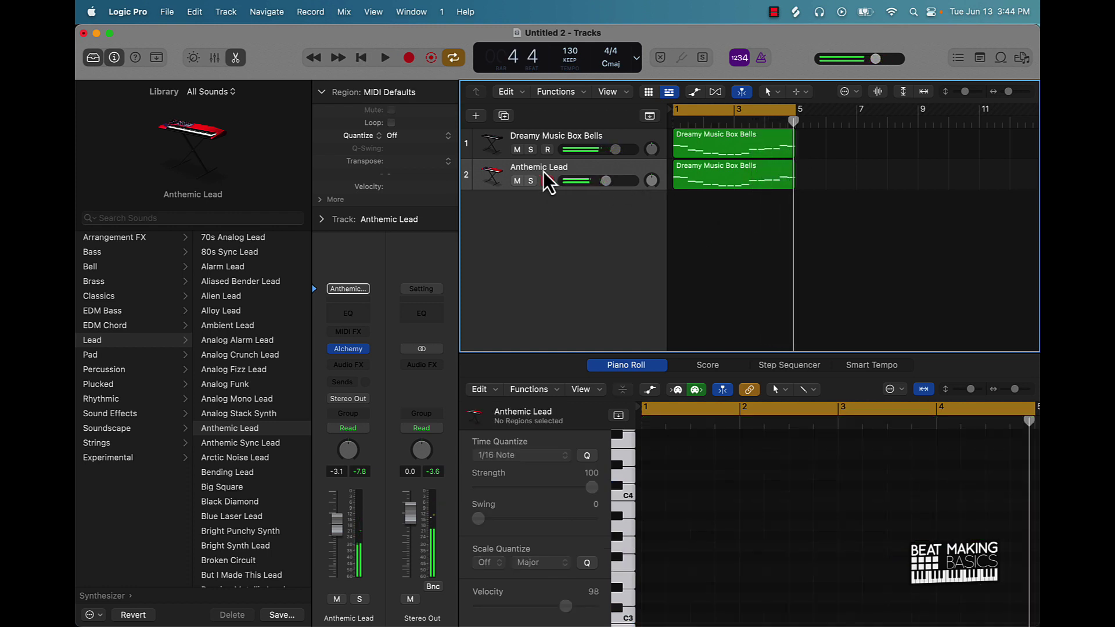
- Duplicate the Anthemic Lead track and copy the melody region onto track 3
click(477, 115)
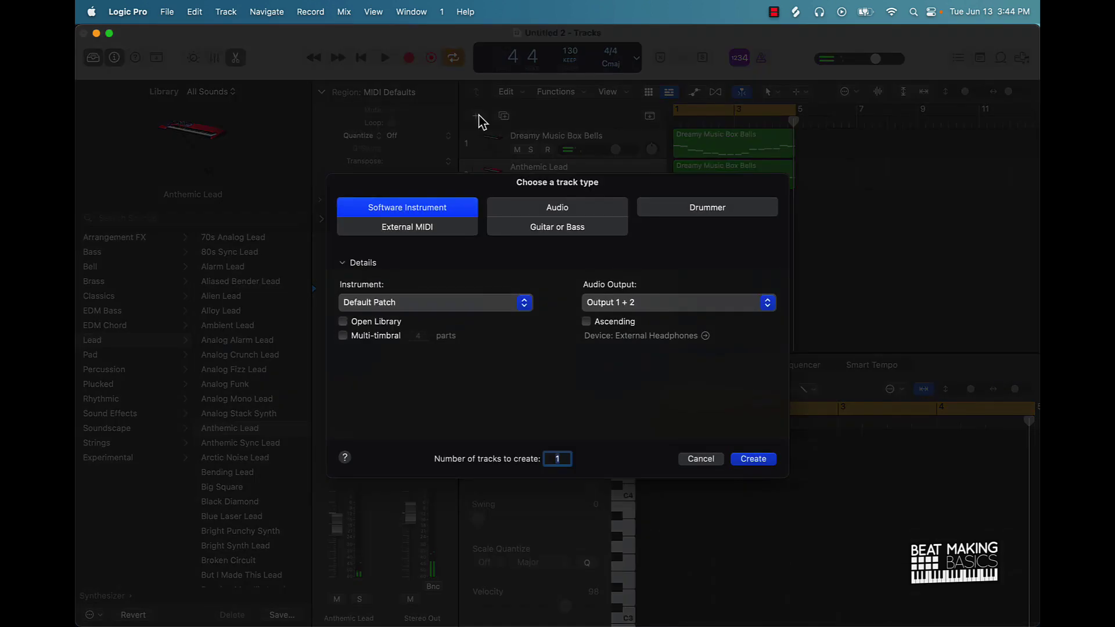
click(701, 459)
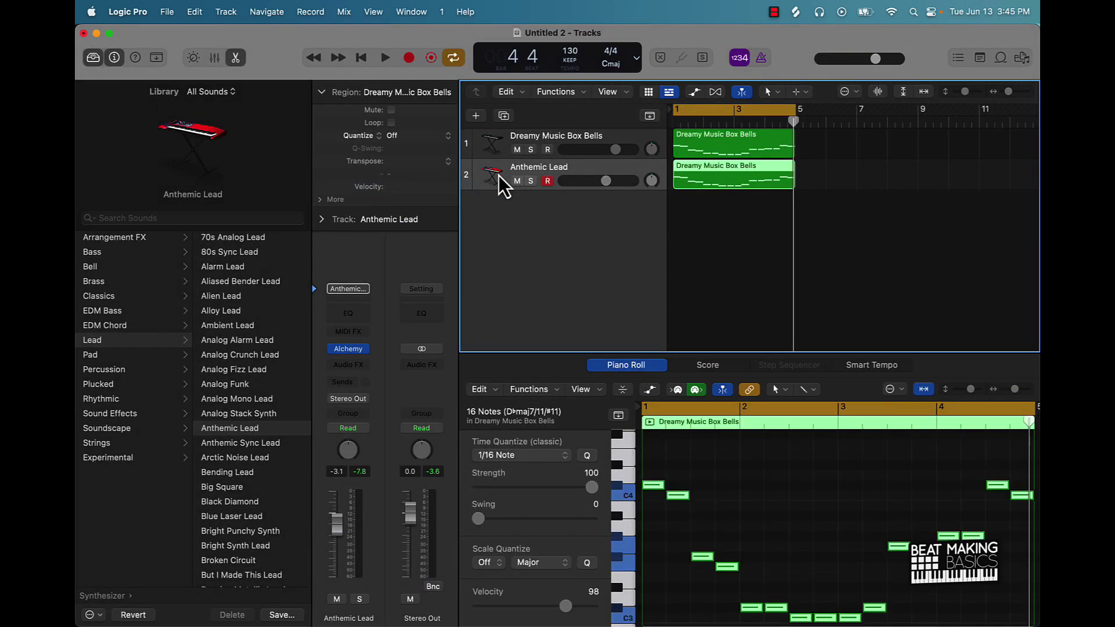
key(super+d)
drag(712, 193, 710, 214)
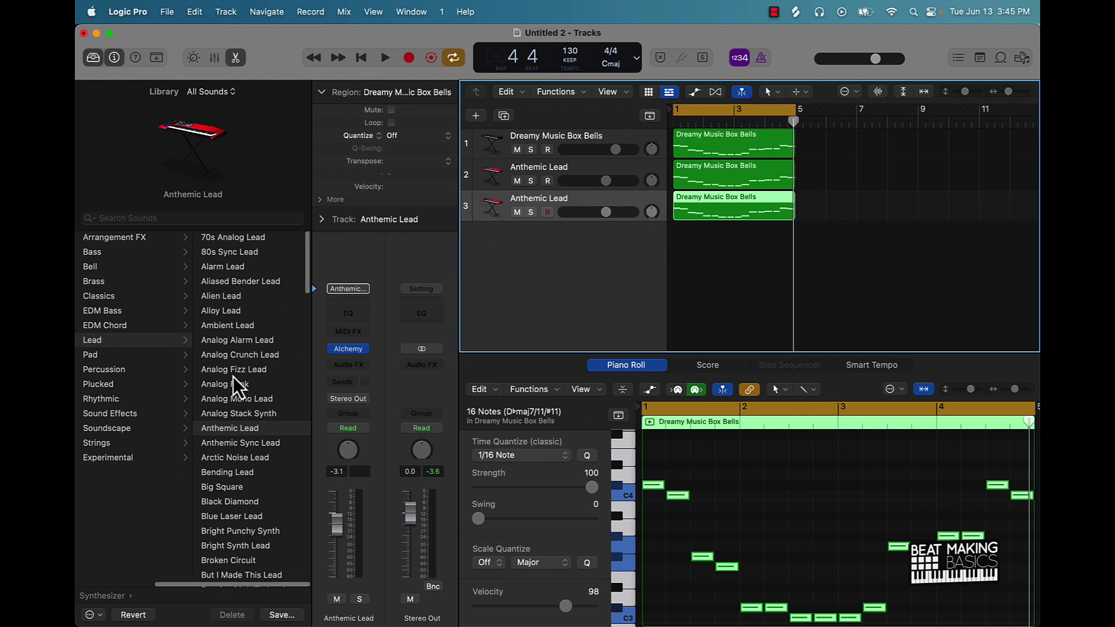
scroll(231, 459, down, 10)
- Set track 3 to Digital Lead after trying Crackling Lead; lower Anthemic Lead to -8.0 dB
click(230, 453)
key(space)
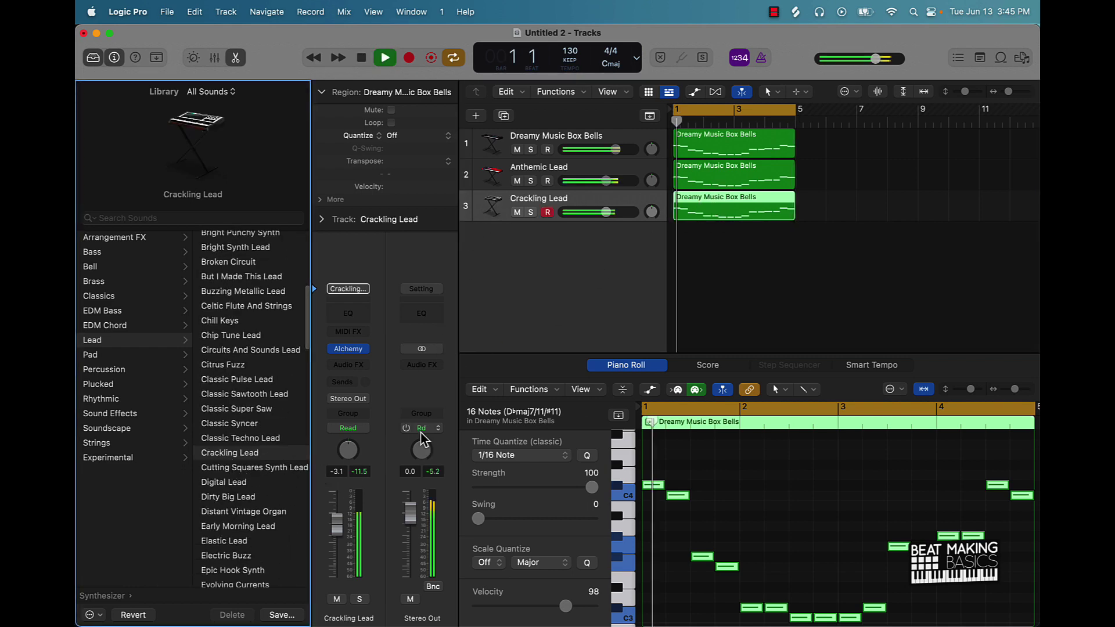
click(262, 484)
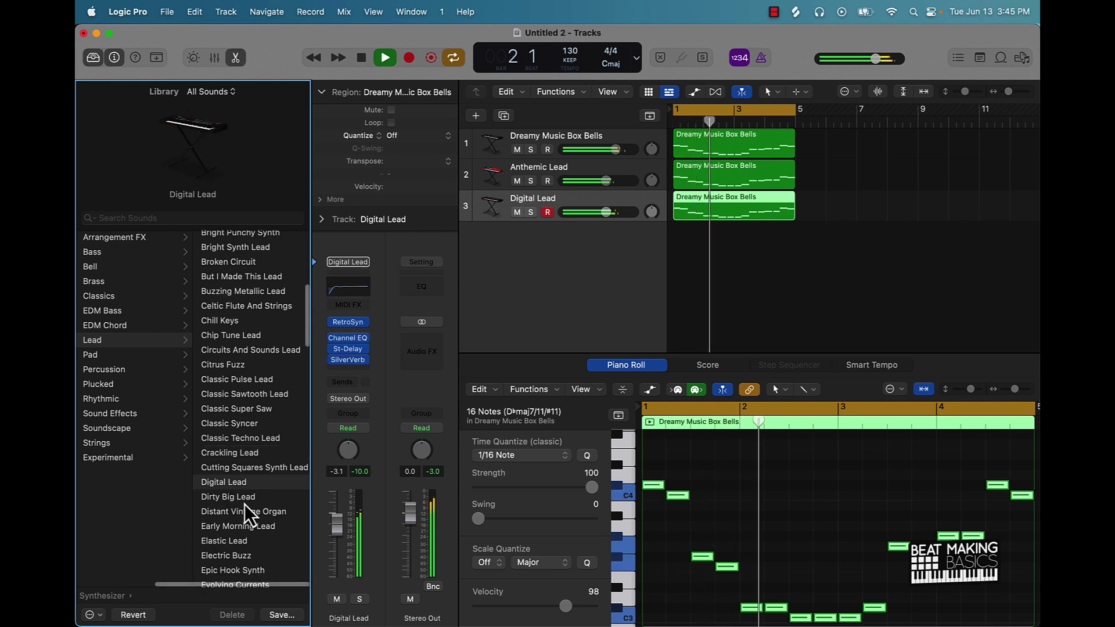
mouse_move(606, 181)
mouse_down()
mouse_move(594, 180)
mouse_move(608, 149)
mouse_up()
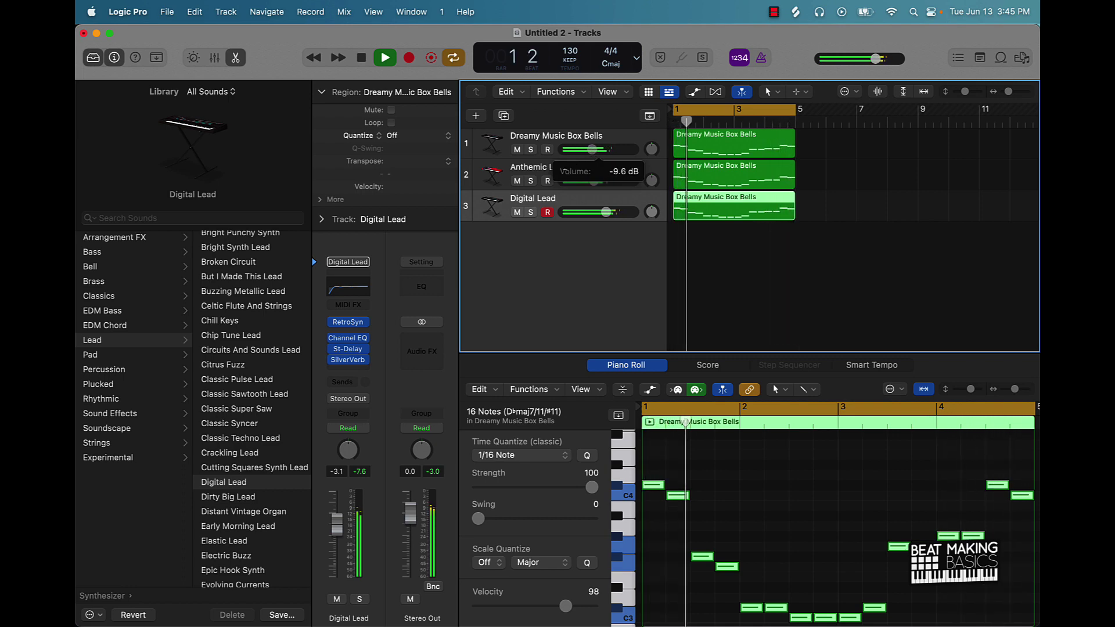
key(space)
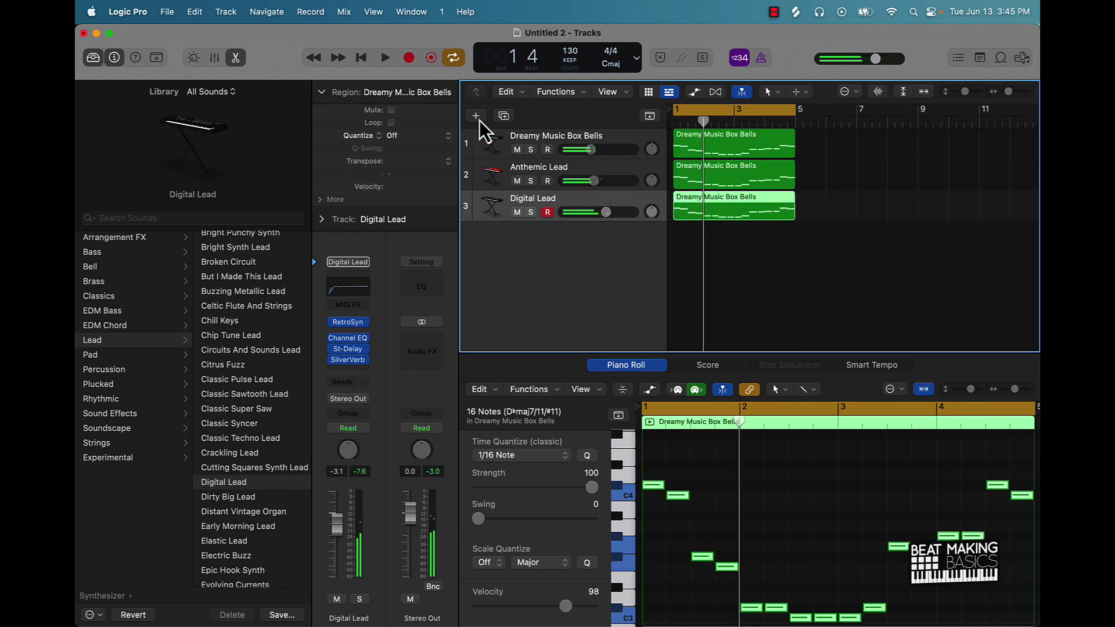
- Duplicate the Digital Lead track and copy the melody region onto track 4
key(cmd+d)
drag(724, 208, 722, 228)
scroll(251, 430, down, 8)
scroll(250, 430, down, 2)
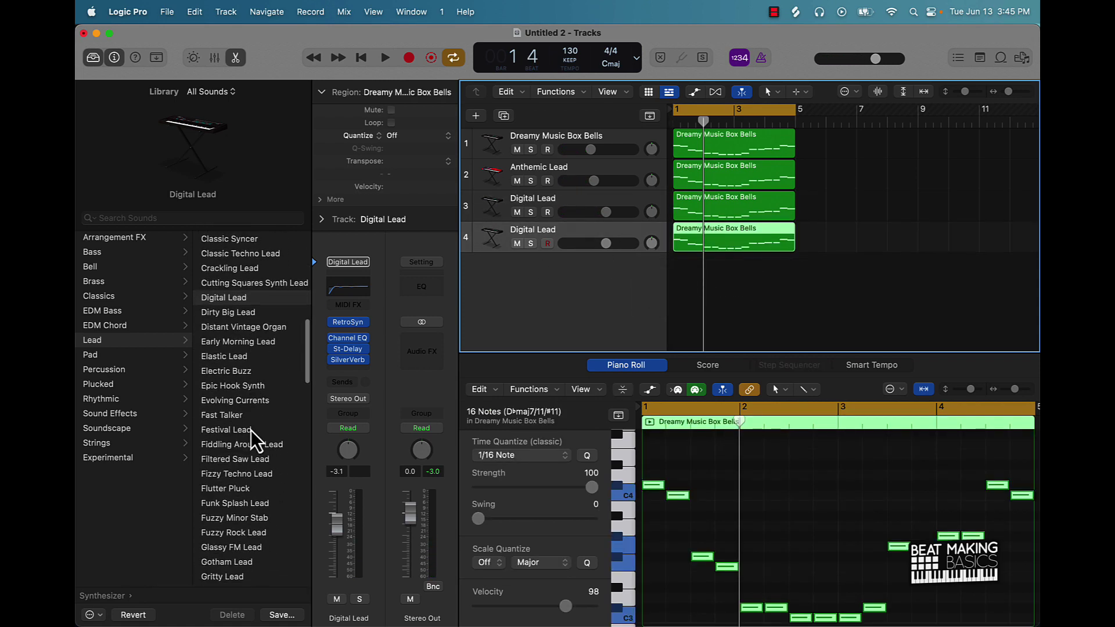
scroll(250, 427, down, 5)
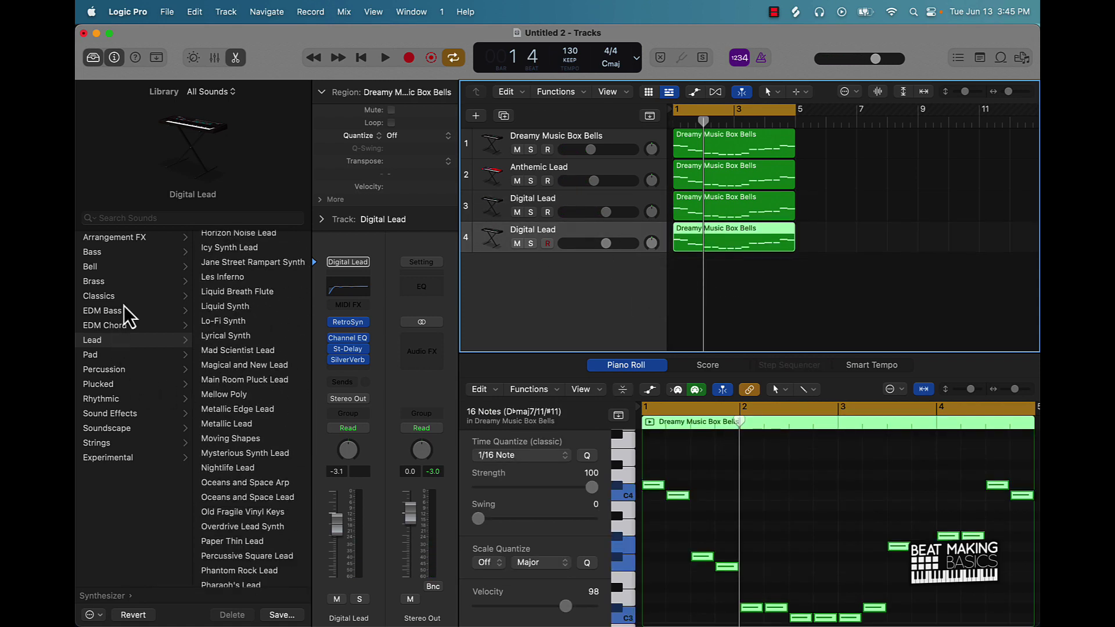
click(106, 280)
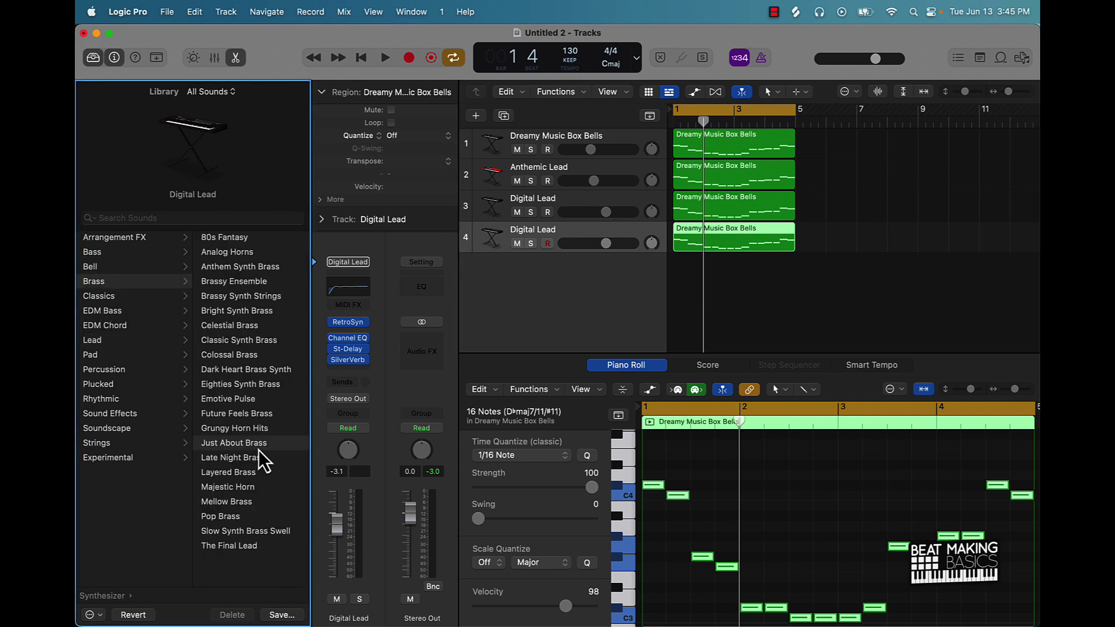
- Audition Just About, Late Night, Eighties Synth and Dark Heart brass, then choose Colossal Brass
click(273, 447)
key(space)
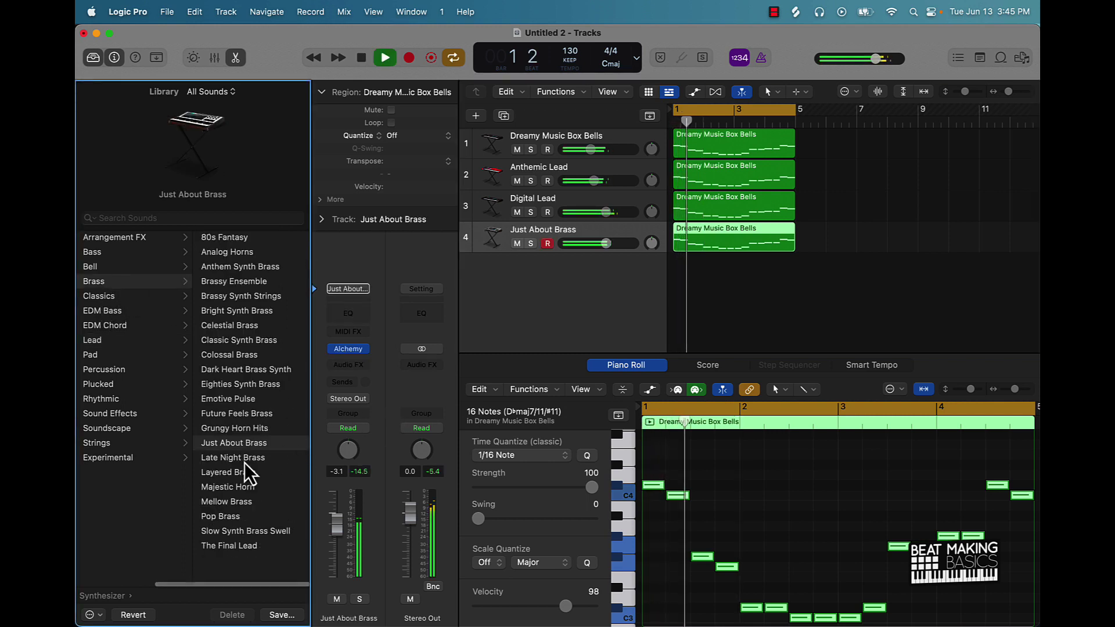
click(245, 460)
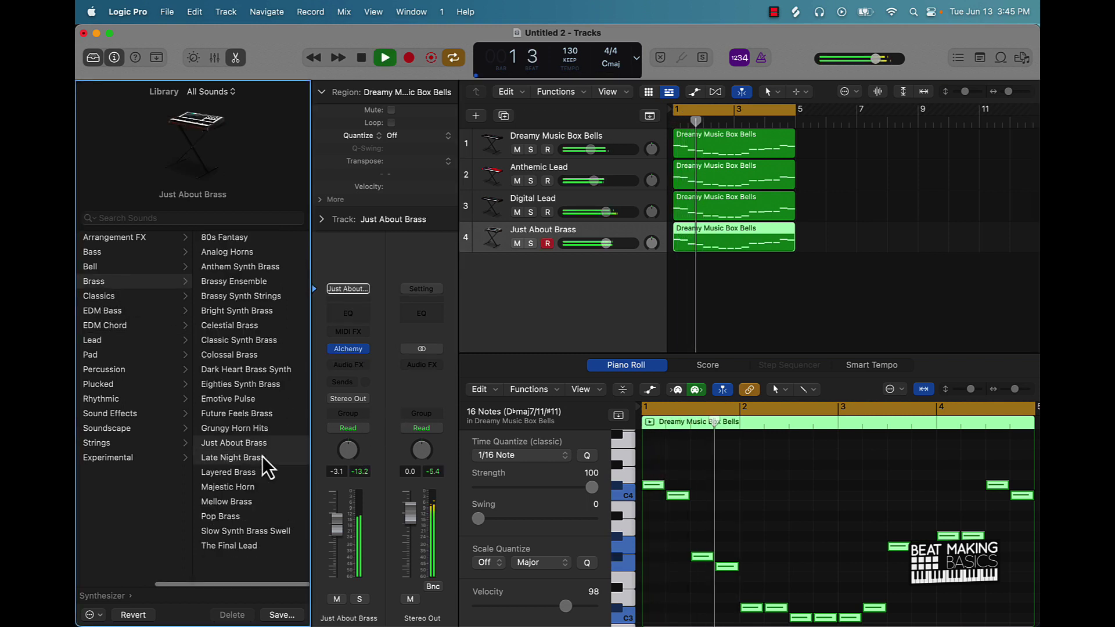
click(247, 385)
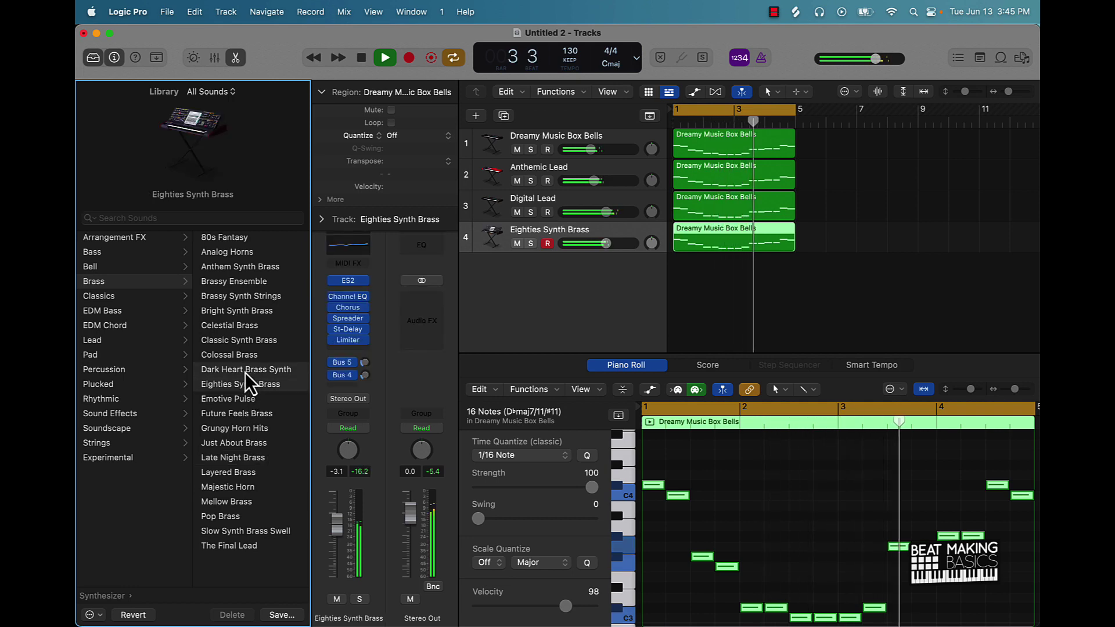
click(245, 371)
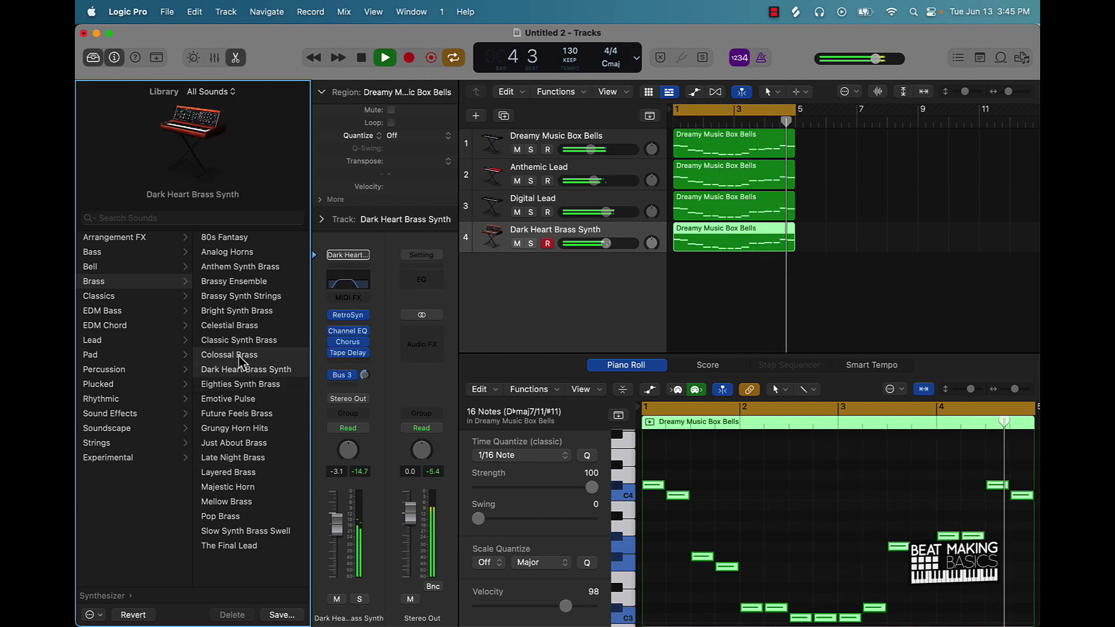
click(239, 355)
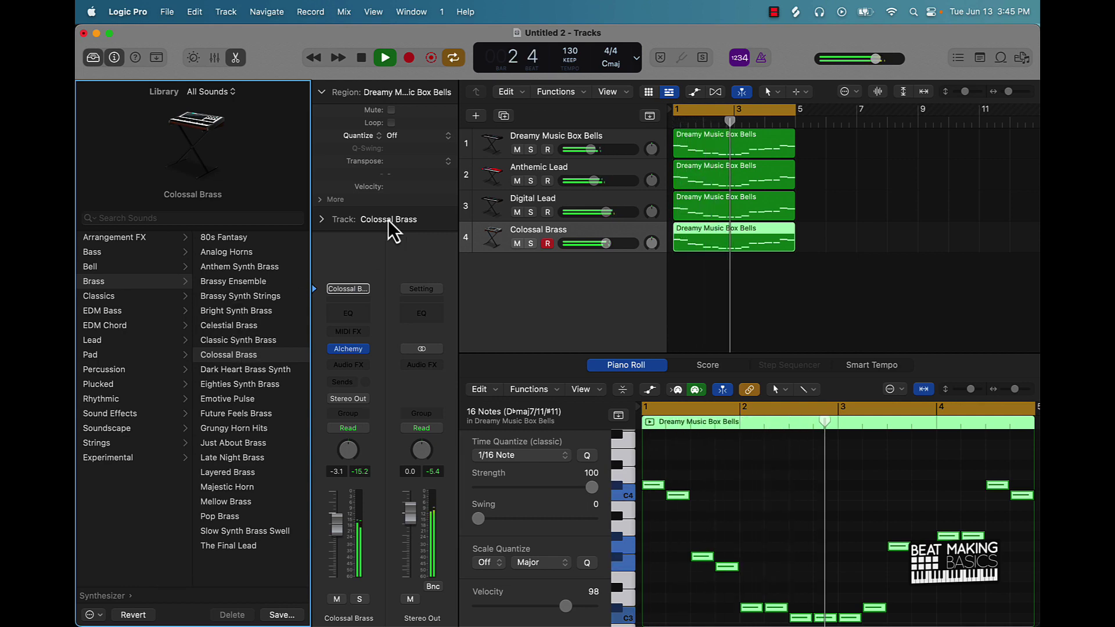
- Add a duplicate fifth track and copy the melody region onto it
click(474, 122)
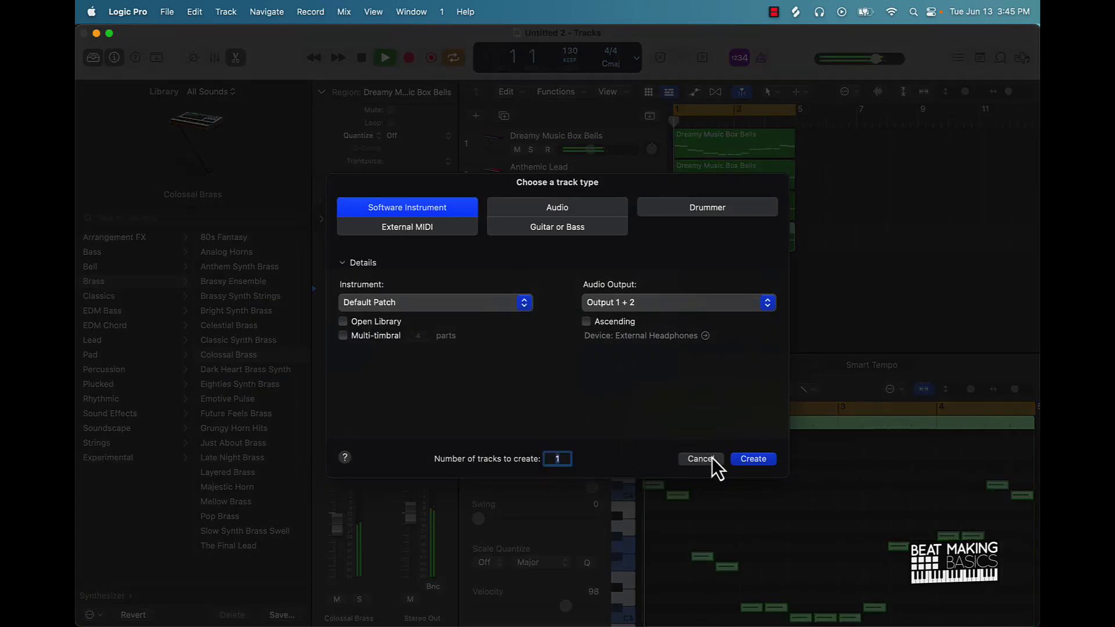
key(Return)
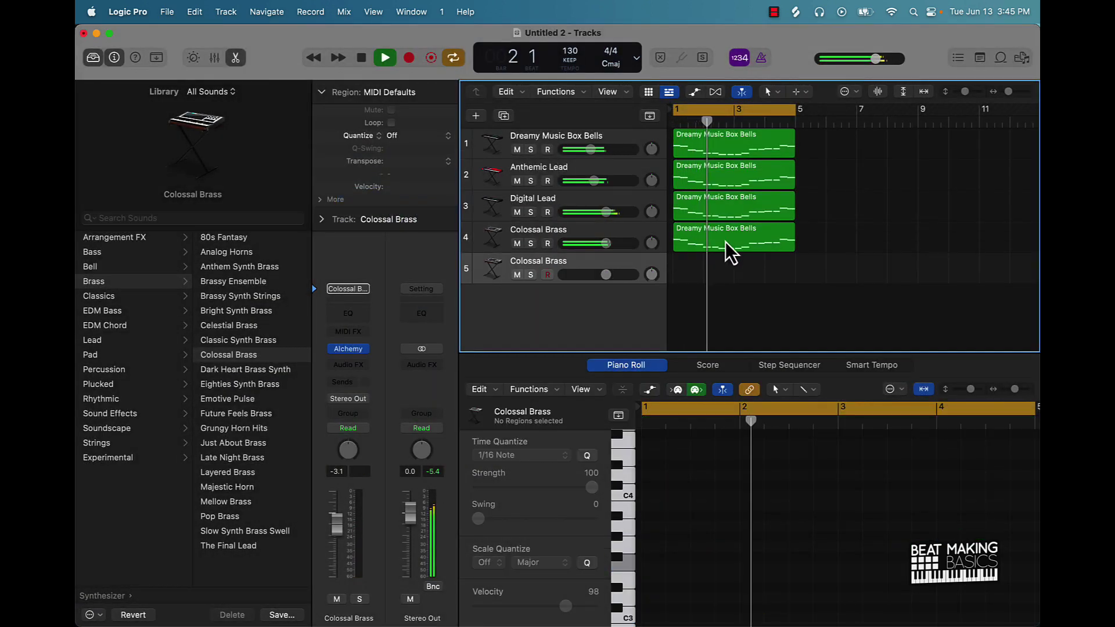
key(space)
drag(736, 249, 737, 278)
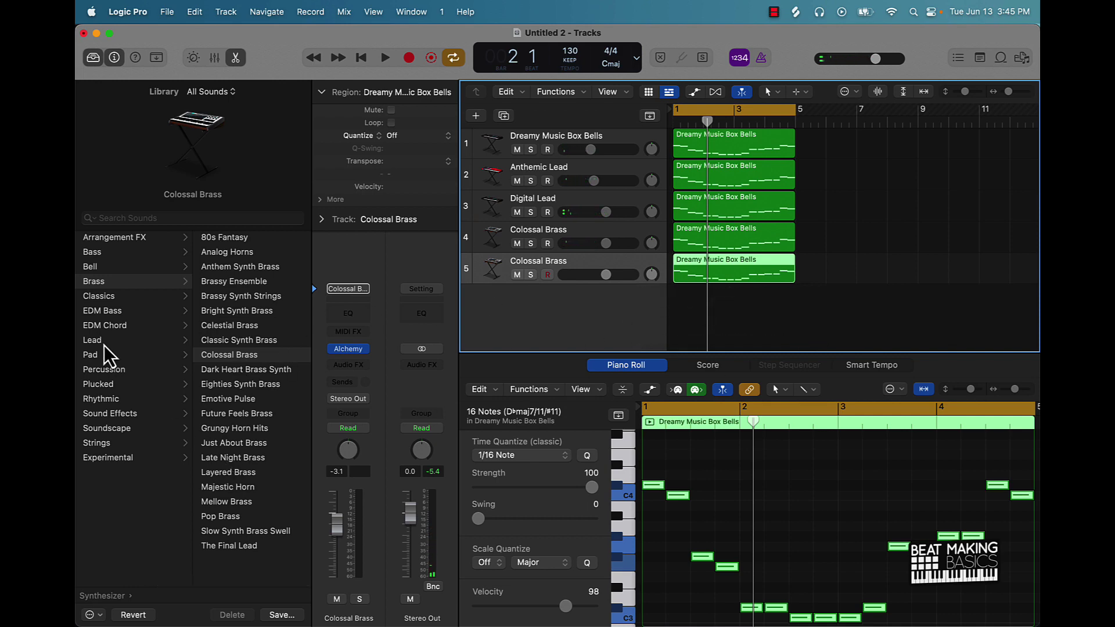
- Audition High Rise Pluck, Blue Cavern, Beautiful Sine Harp and Artificial Harp, then load Tiny Pluck Box
click(106, 356)
click(131, 384)
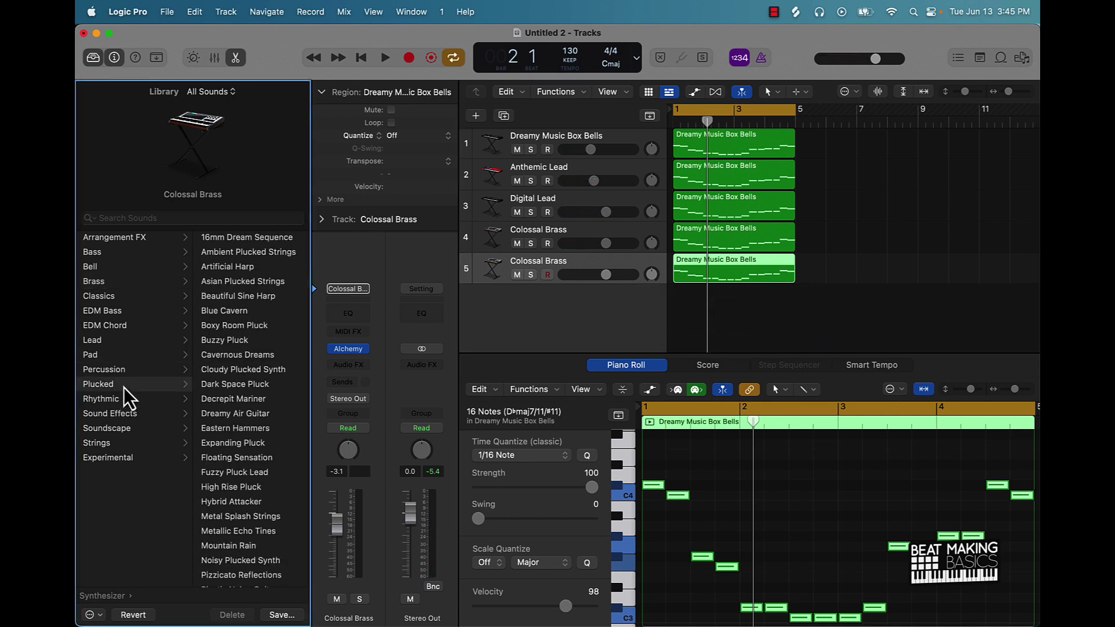
key(space)
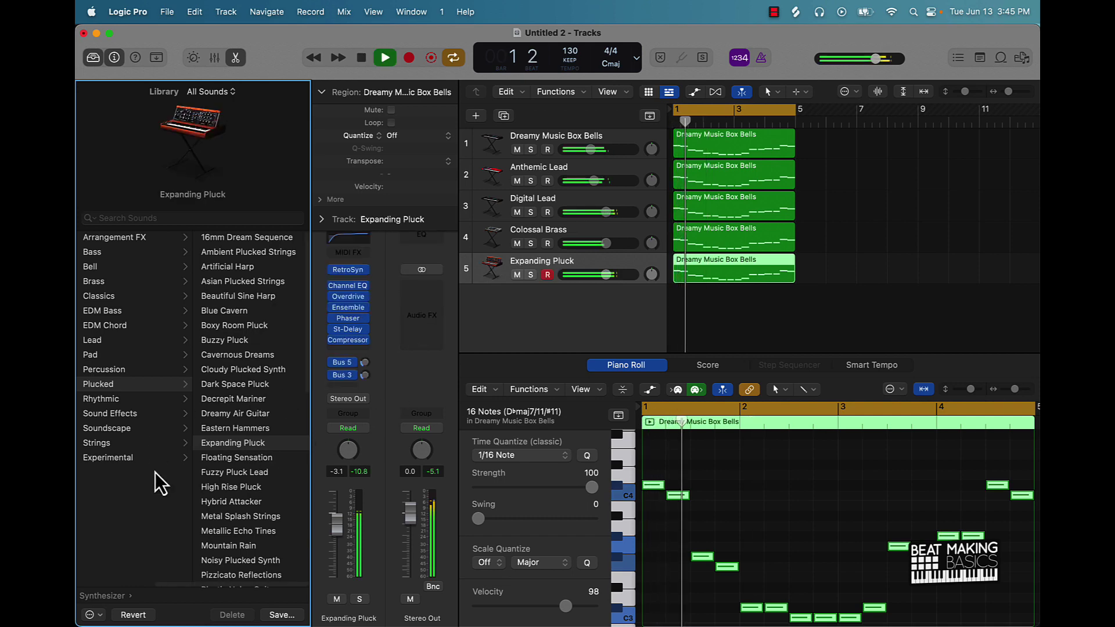
click(292, 486)
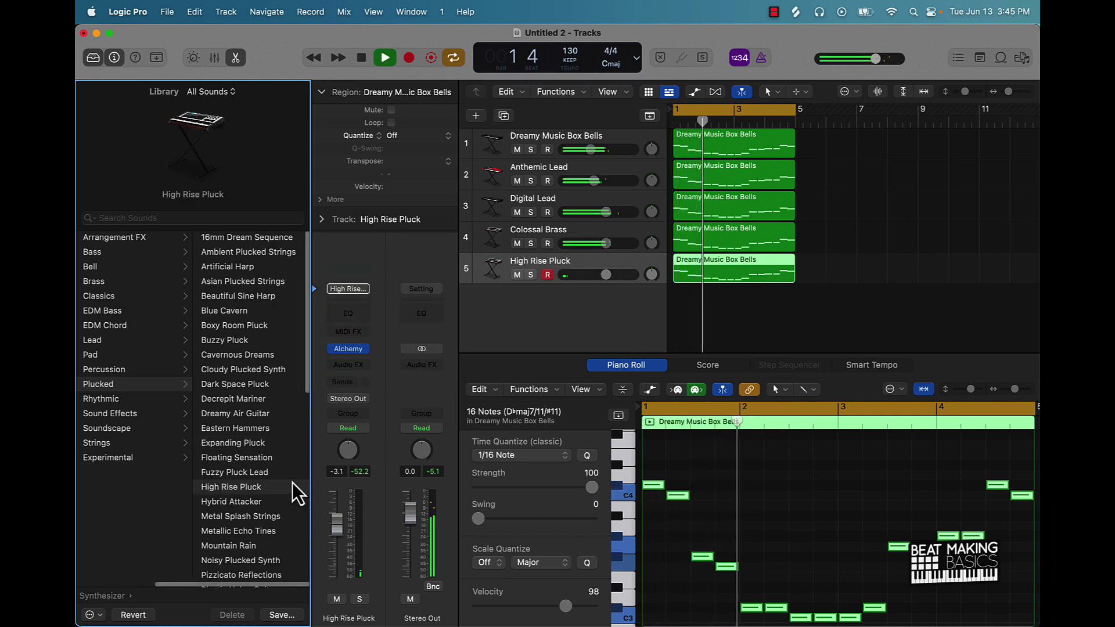
click(251, 309)
click(253, 298)
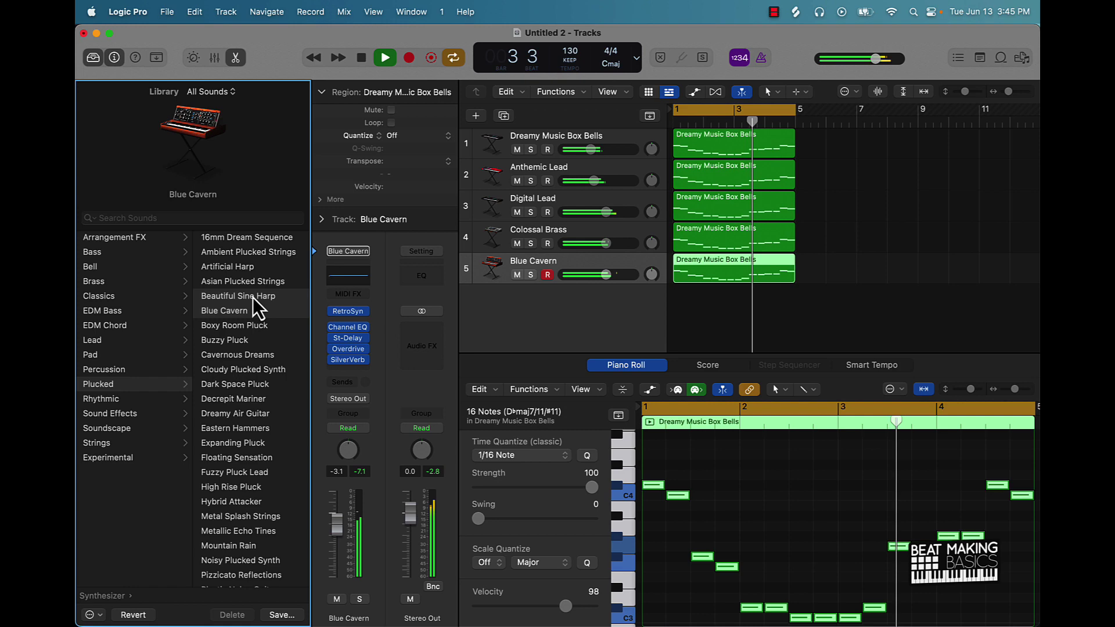
click(243, 266)
scroll(252, 559, down, 10)
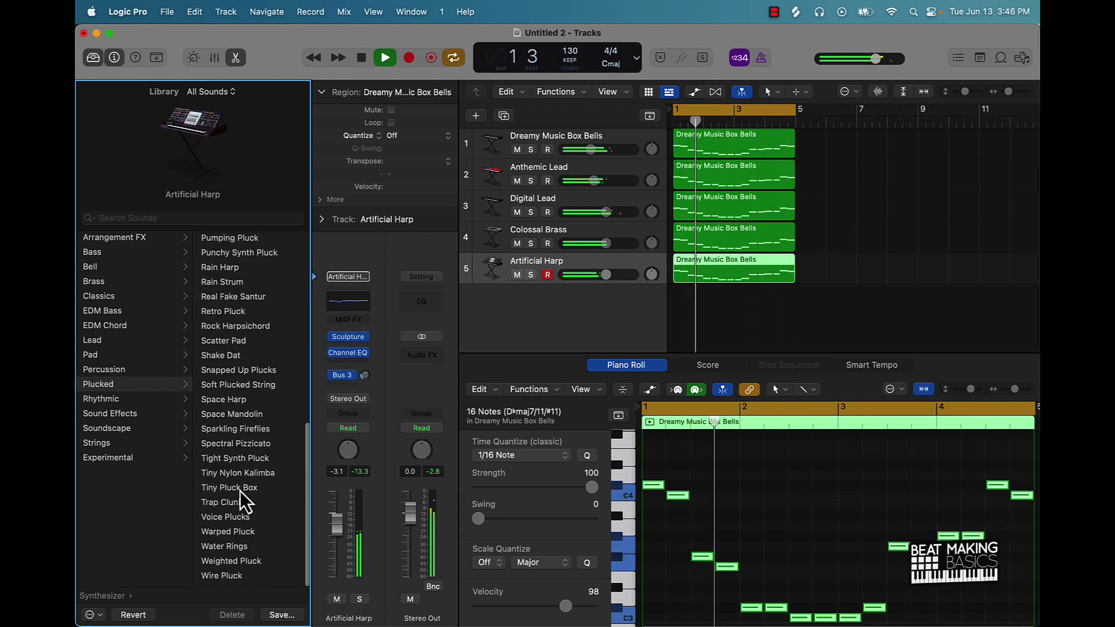
click(239, 490)
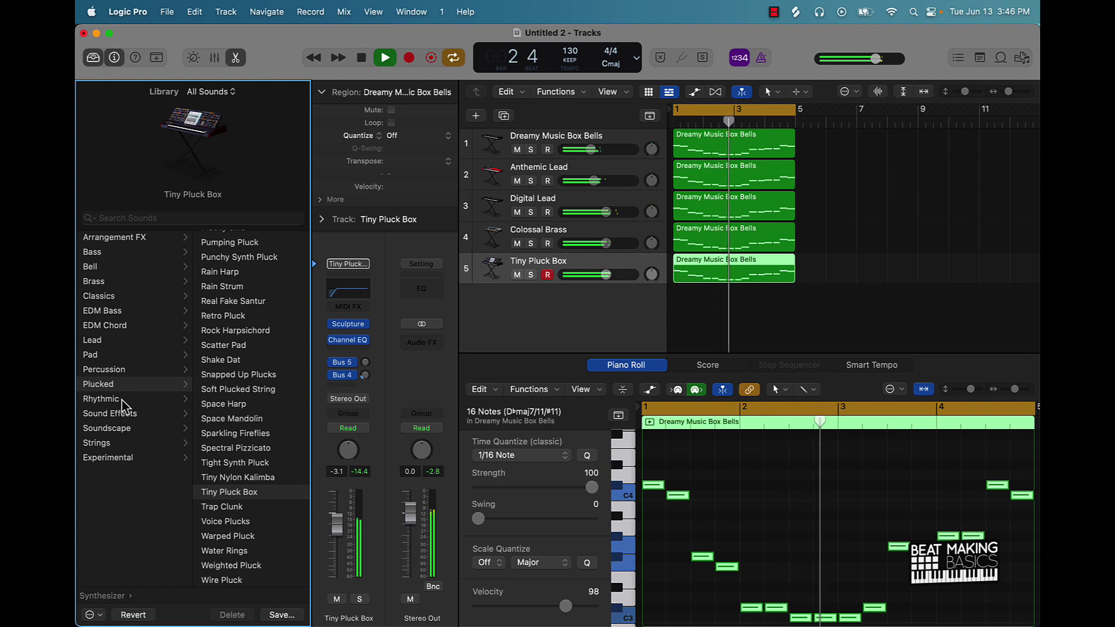
- Compare the EDM basses Crush Stepper and Buzz Fuzz Phaser Bass, keeping Buzz Fuzz Phaser Bass
click(103, 311)
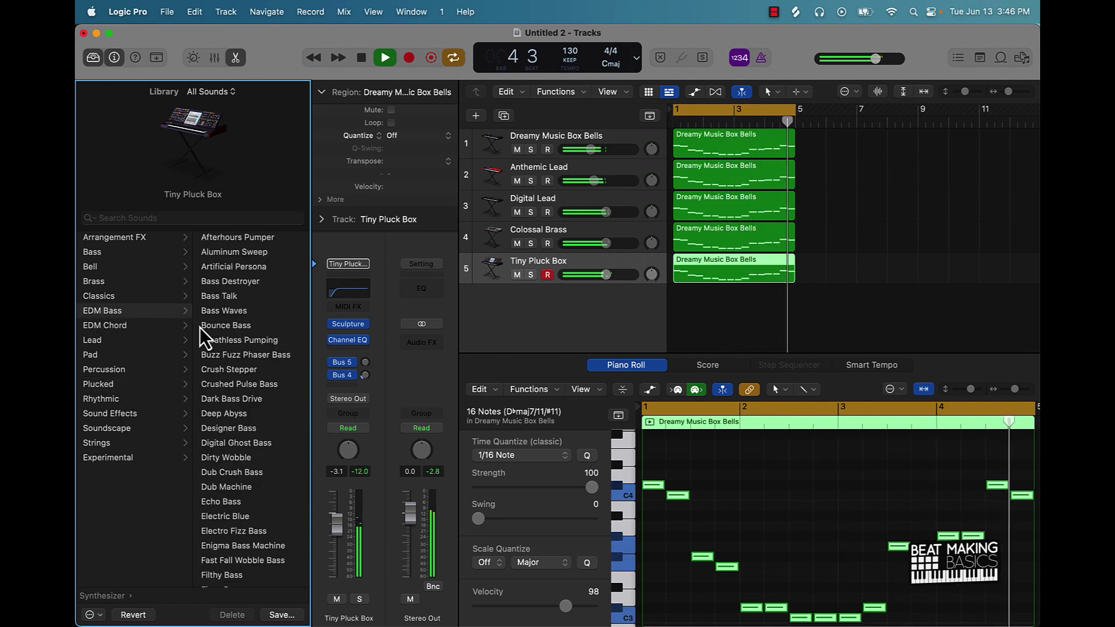
click(284, 371)
click(245, 356)
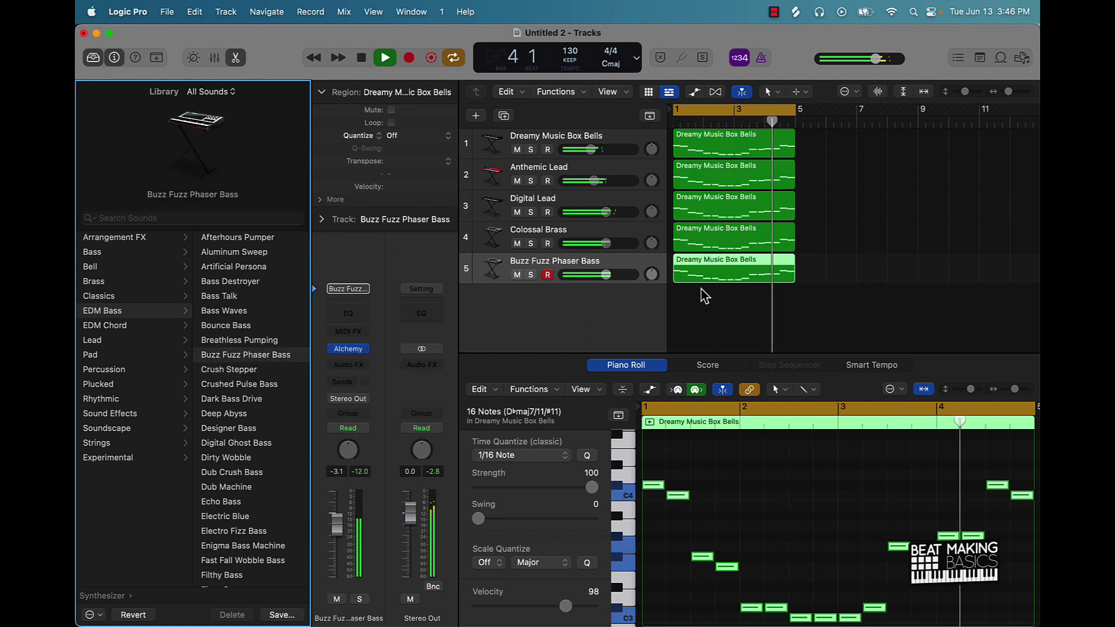
key(Down)
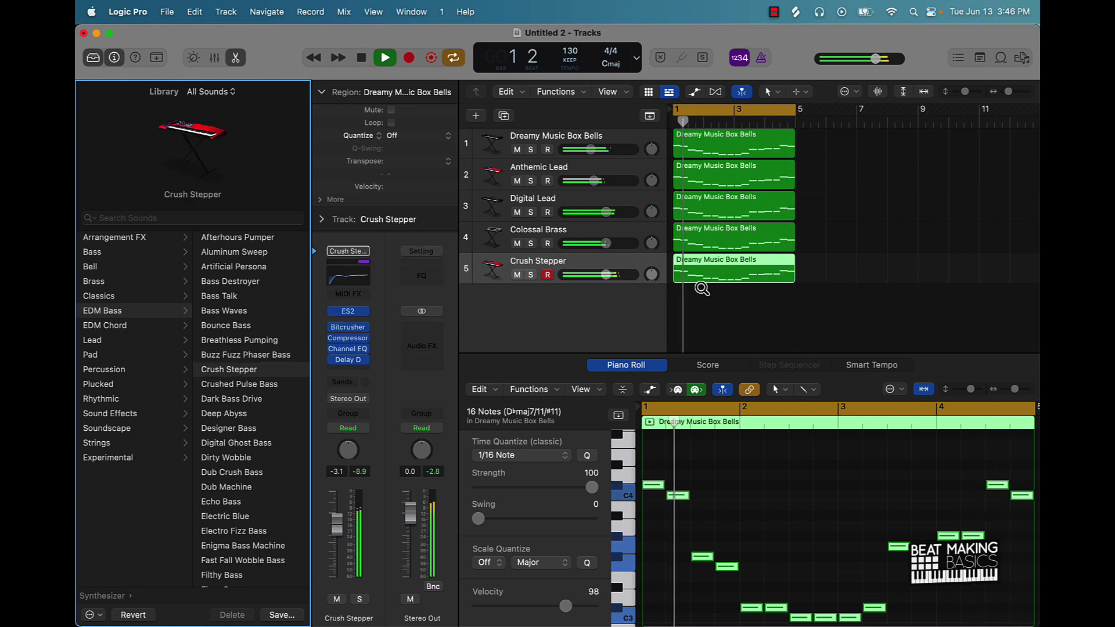
key(Up)
key(Down)
key(Up)
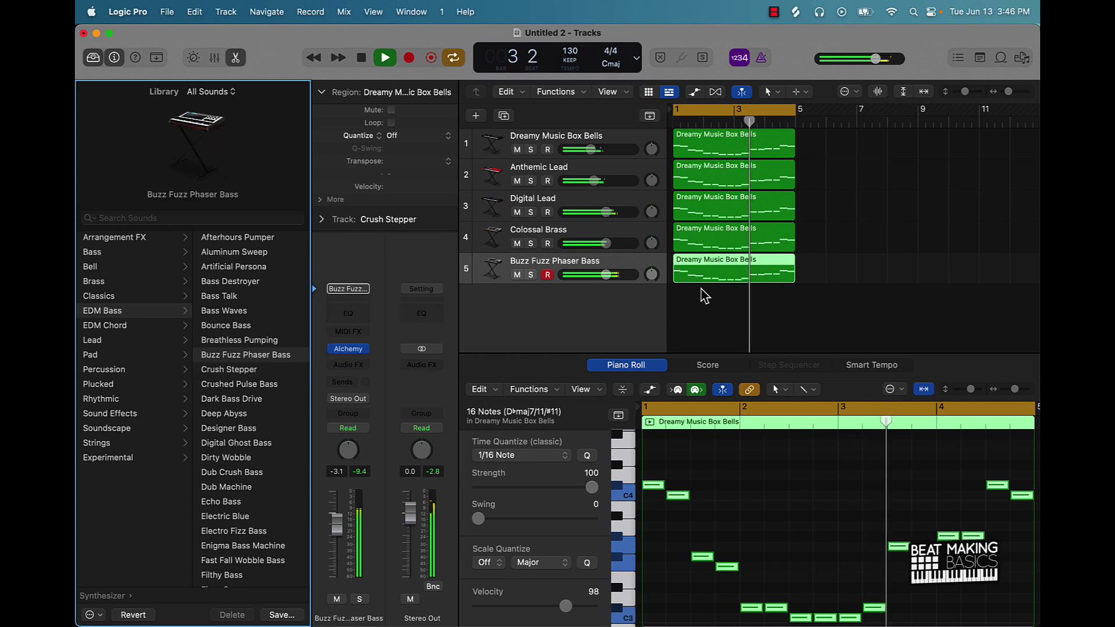
- Reselect the bass track's region and stop playback
click(714, 296)
click(733, 277)
key(space)
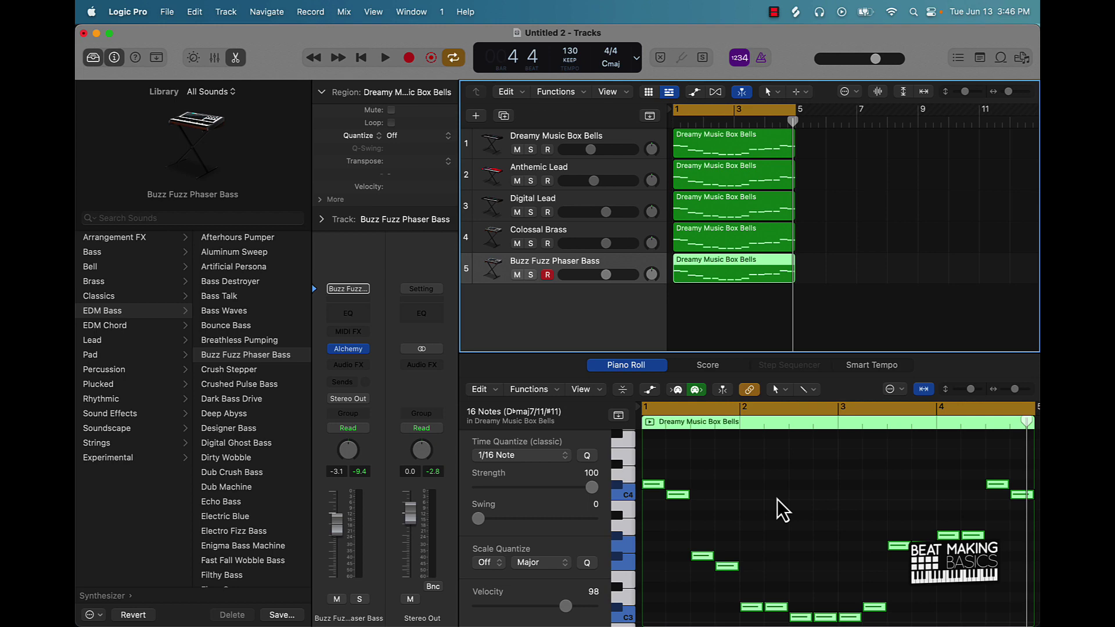
- Transpose the bass region down 12 semitones; rebalance tracks 1, 2 and 5, bass near -7 dB
key(alt+shift+Down)
key(space)
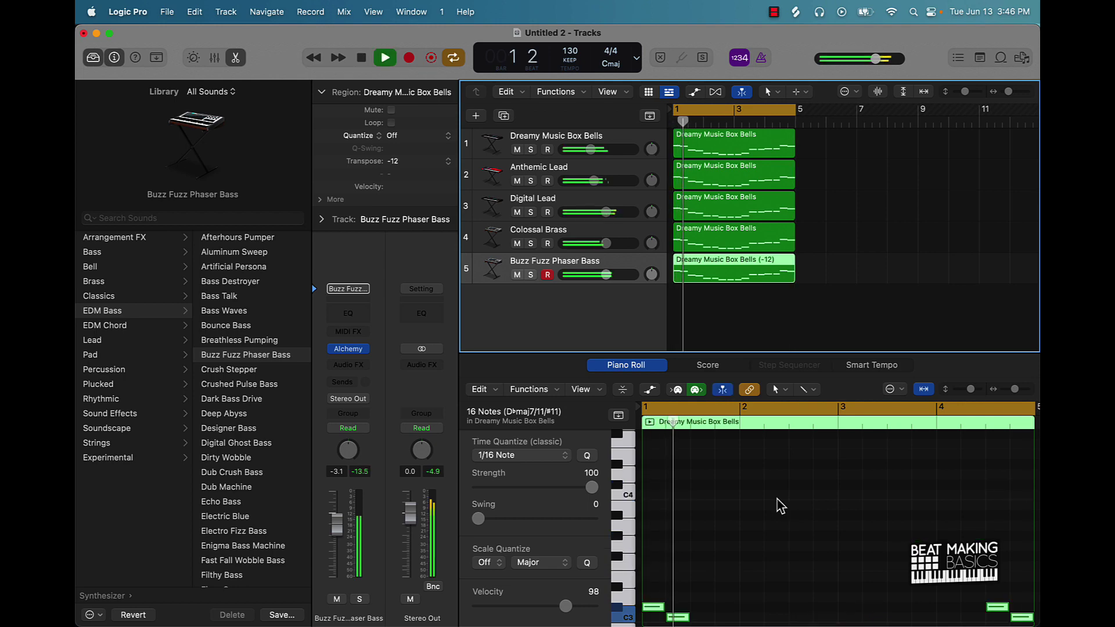
drag(605, 274, 595, 274)
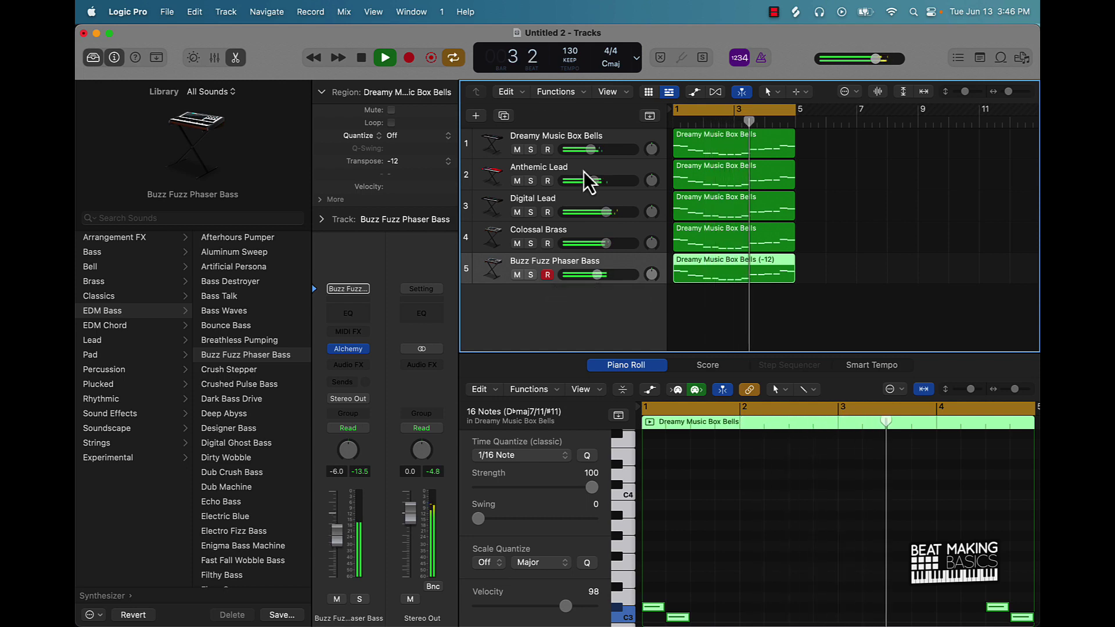
drag(592, 149, 581, 149)
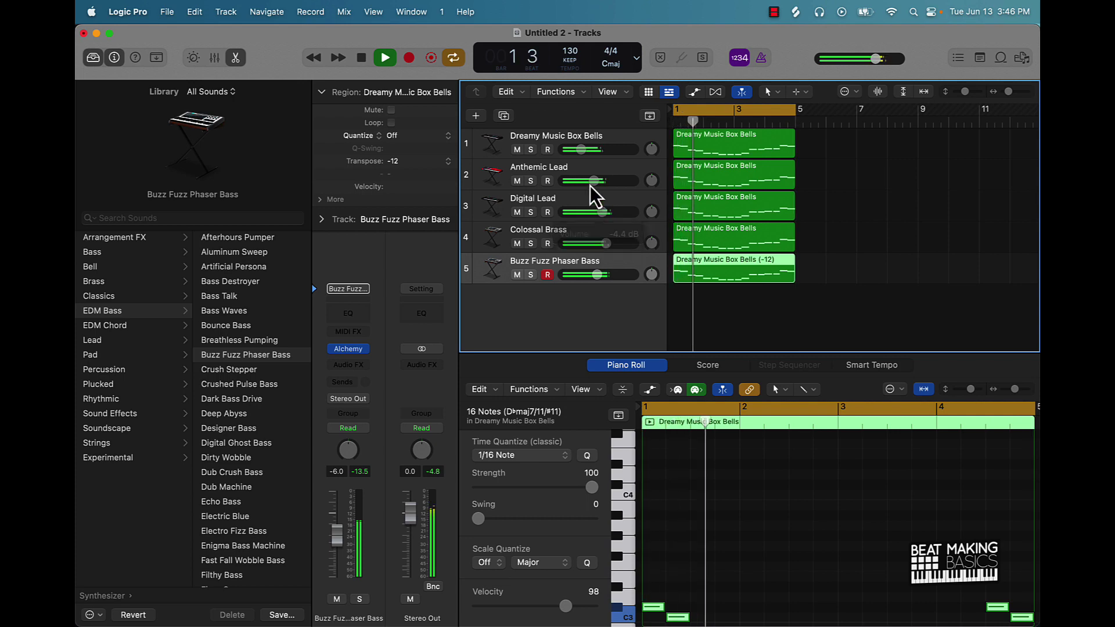
drag(596, 180, 572, 190)
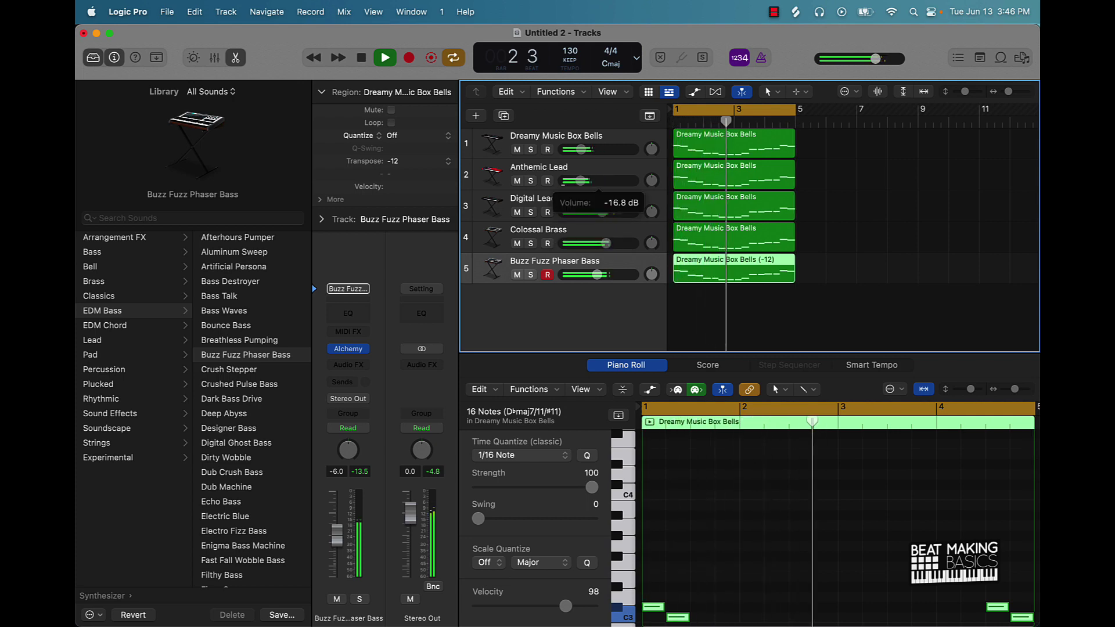
drag(572, 190, 614, 222)
drag(598, 276, 599, 284)
key(space)
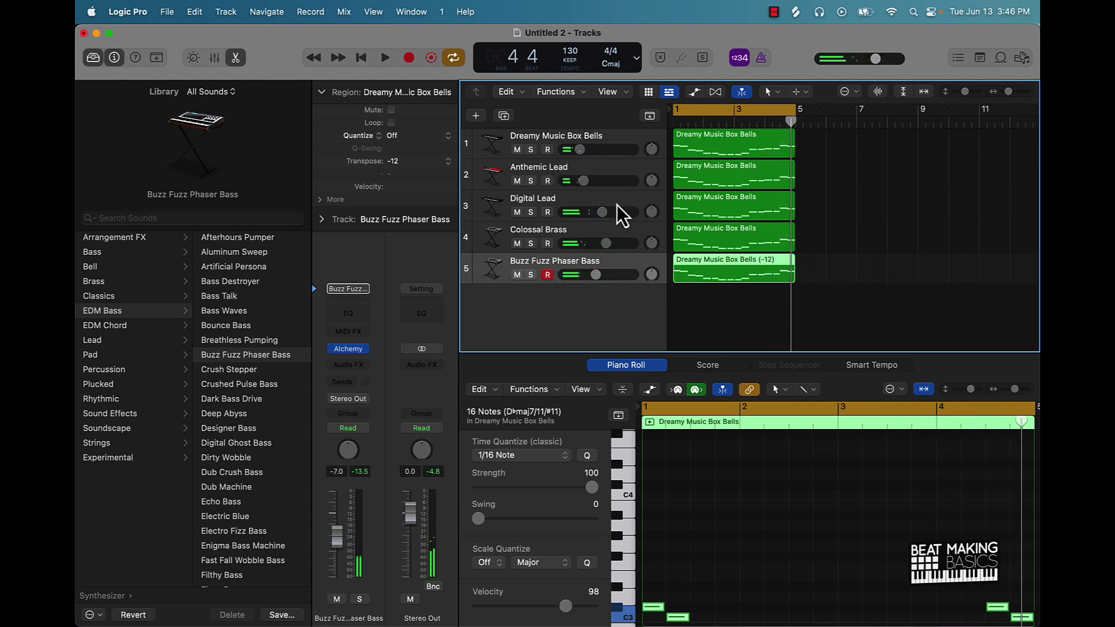
scroll(723, 321, right, 1)
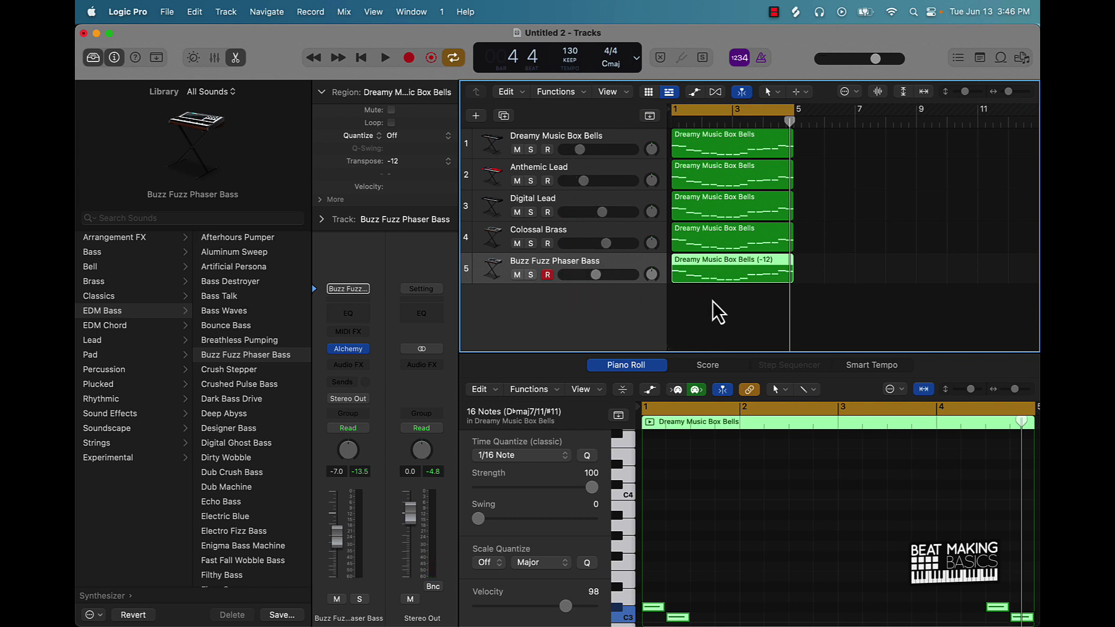
- Bounce all five bell regions in place to a new audio track, muting the originals
click(214, 60)
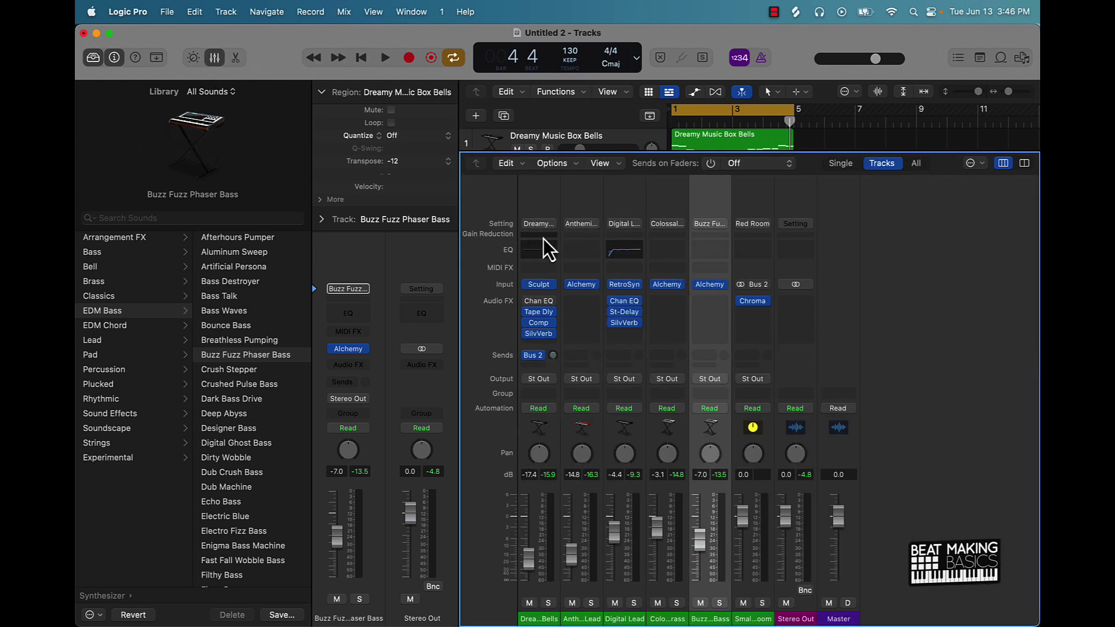
click(214, 59)
drag(724, 331, 732, 136)
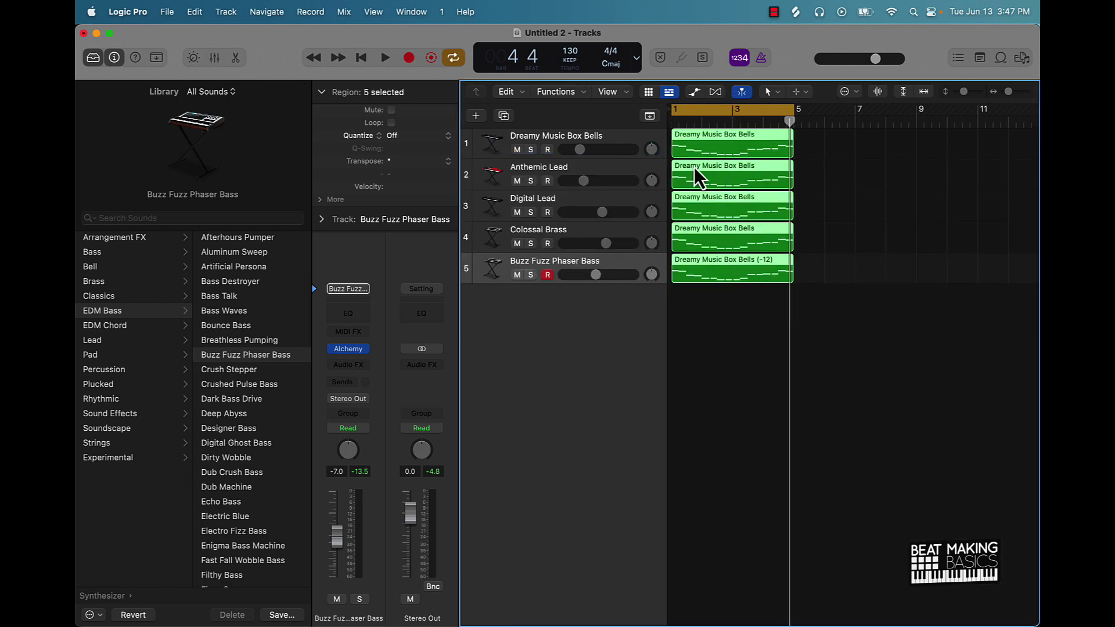
right_click(707, 157)
click(736, 154)
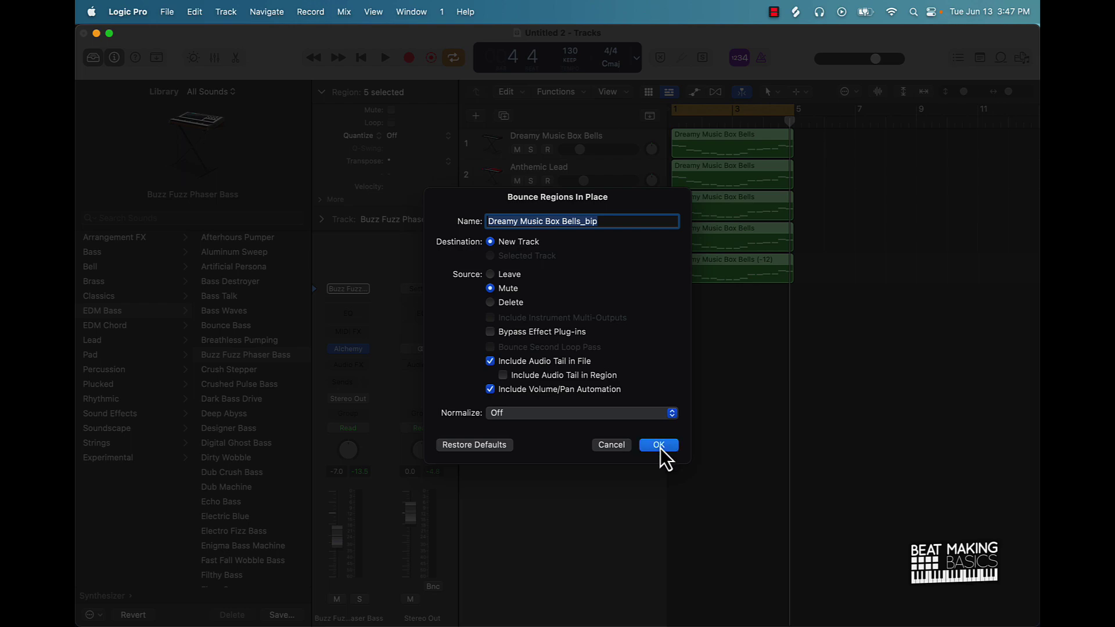
click(659, 445)
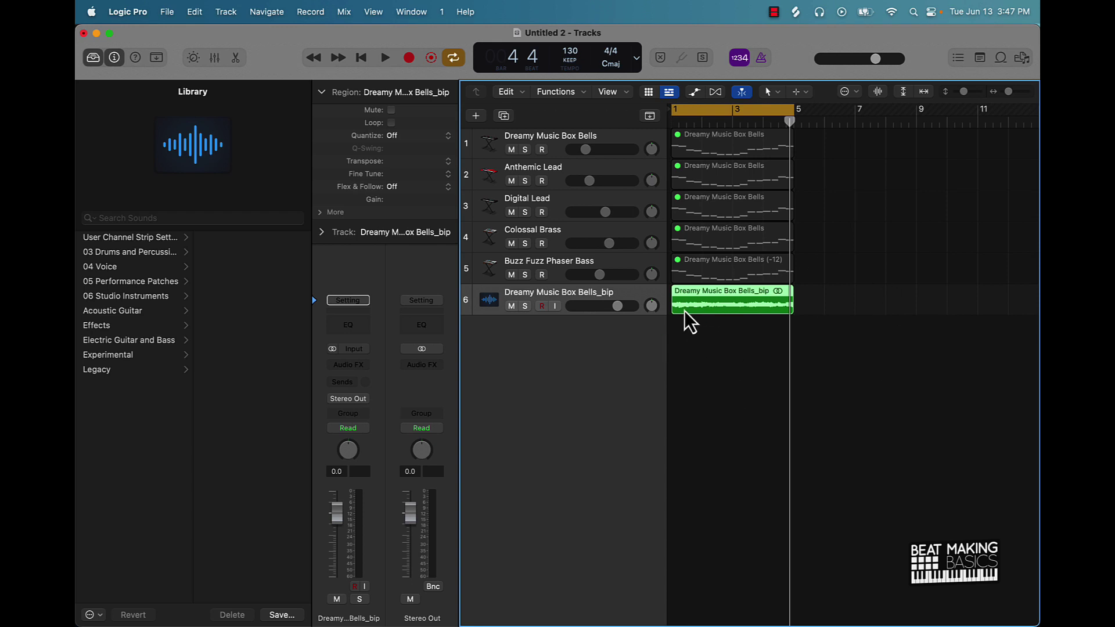
- Play the project and compare it with the bounced audio track muted
key(space)
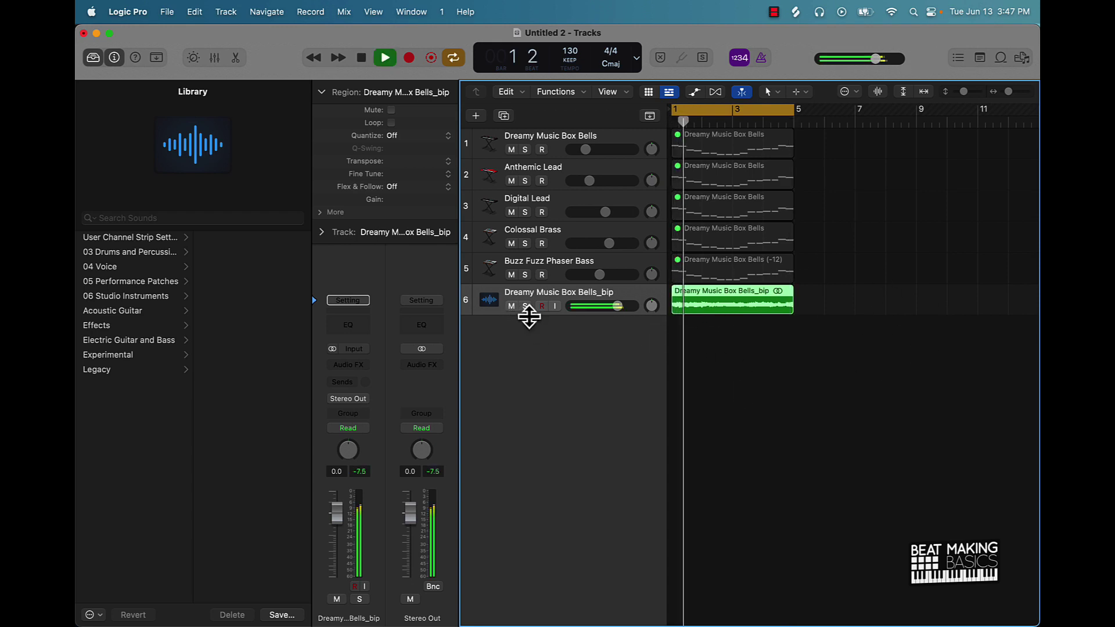
click(707, 145)
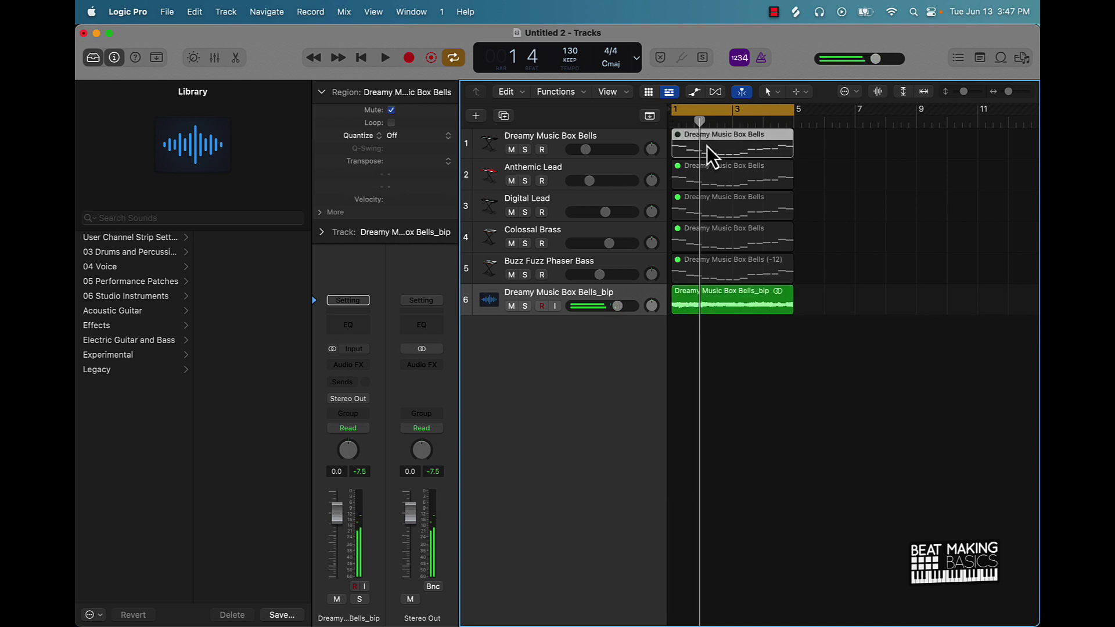
click(512, 306)
key(space)
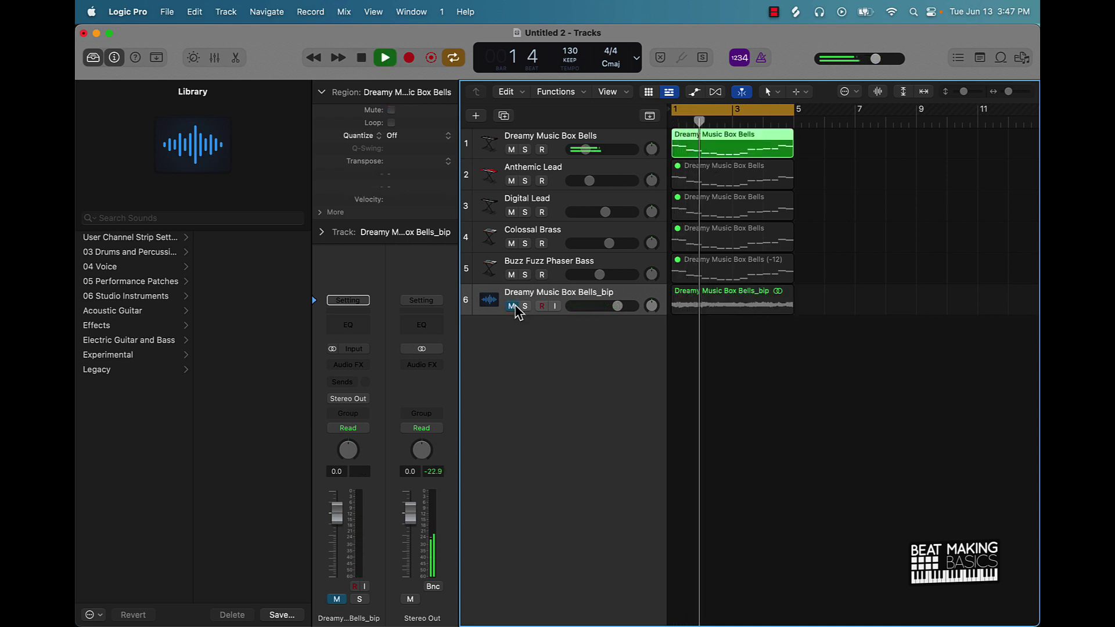
key(space)
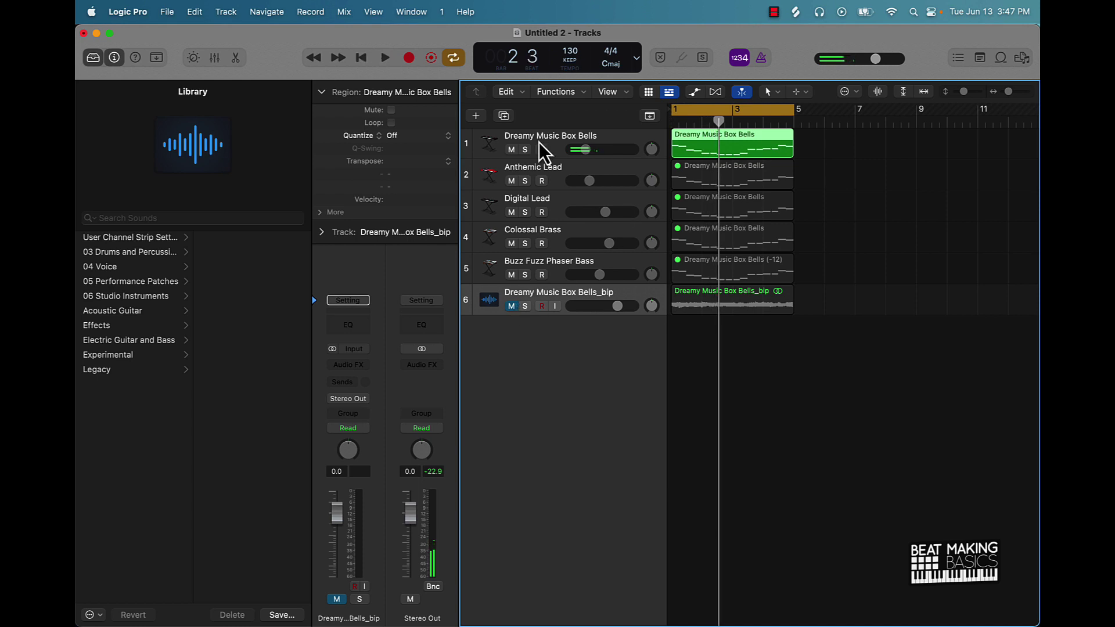
- Mute the first bells track and unmute the bounced audio track 6
click(512, 149)
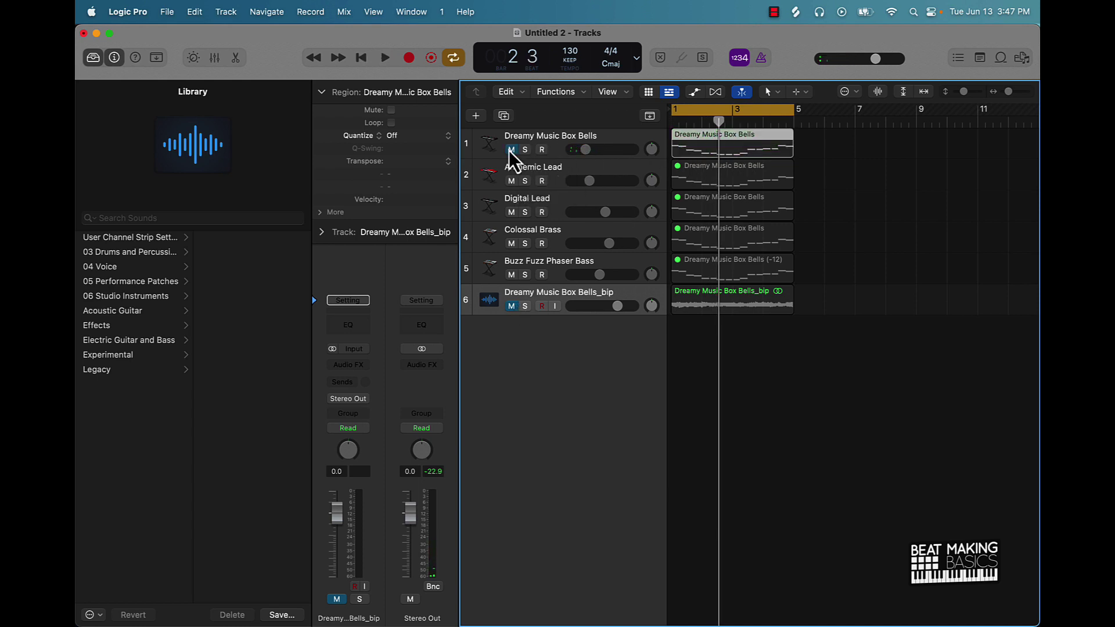
click(513, 307)
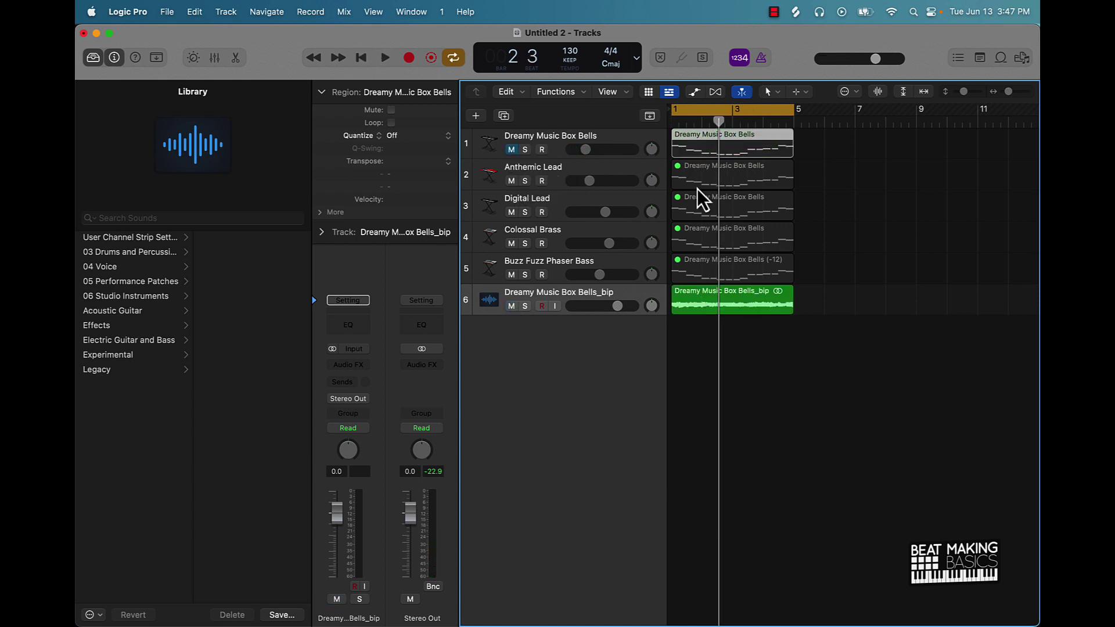
click(838, 242)
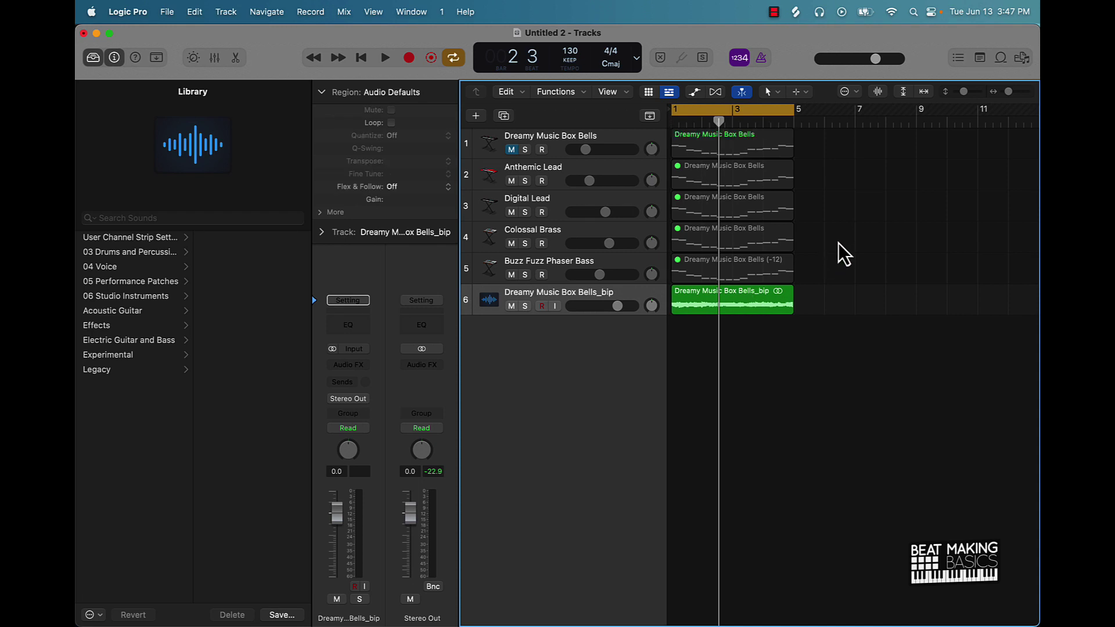